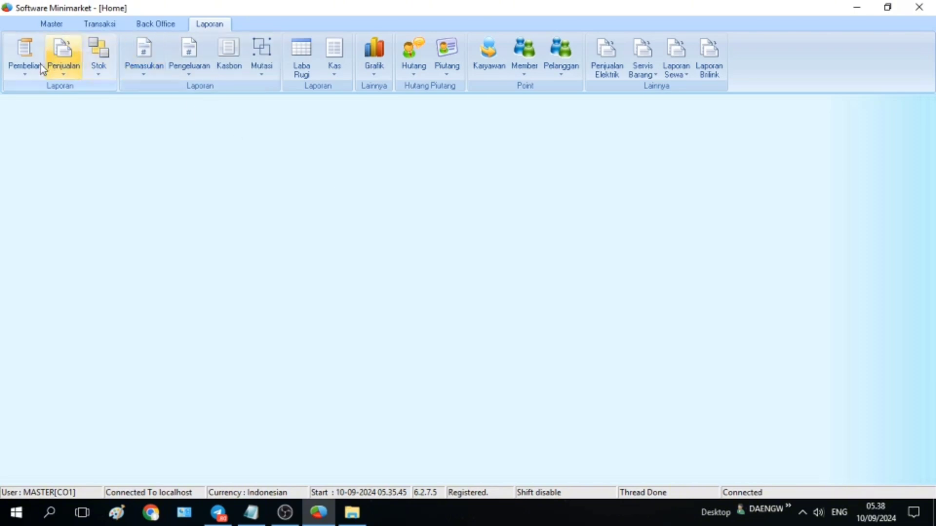
click(25, 68)
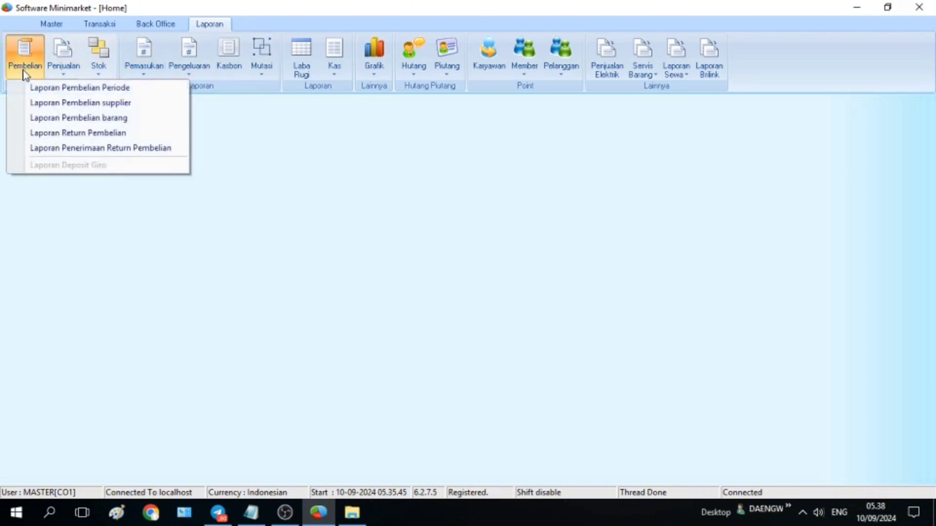
click(73, 68)
click(63, 146)
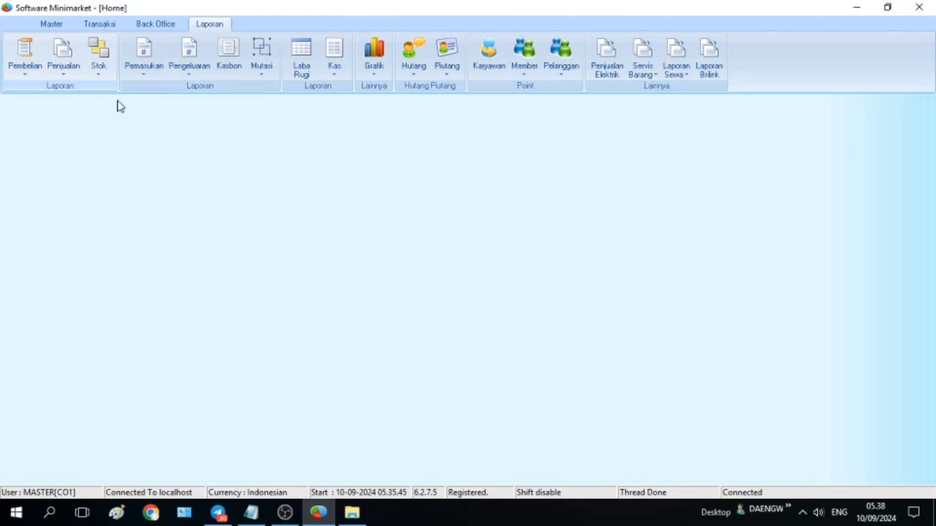
click(101, 66)
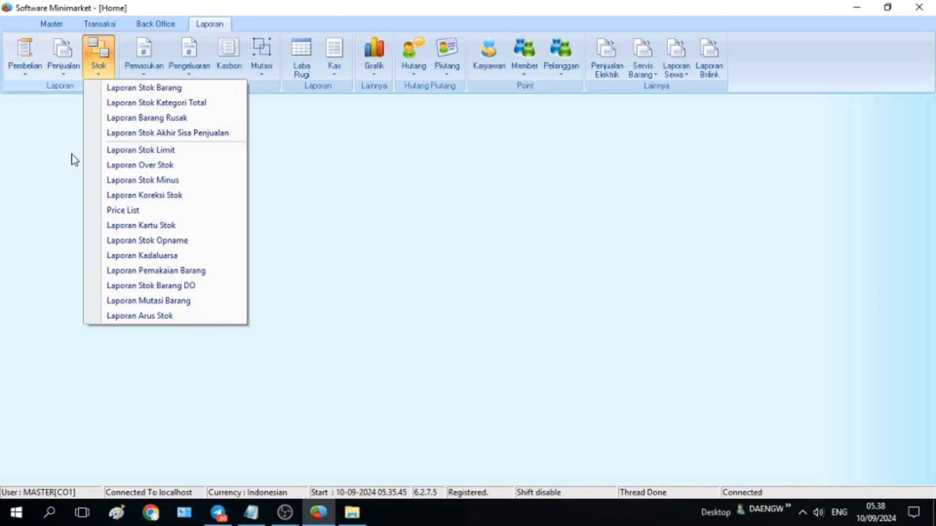
click(344, 184)
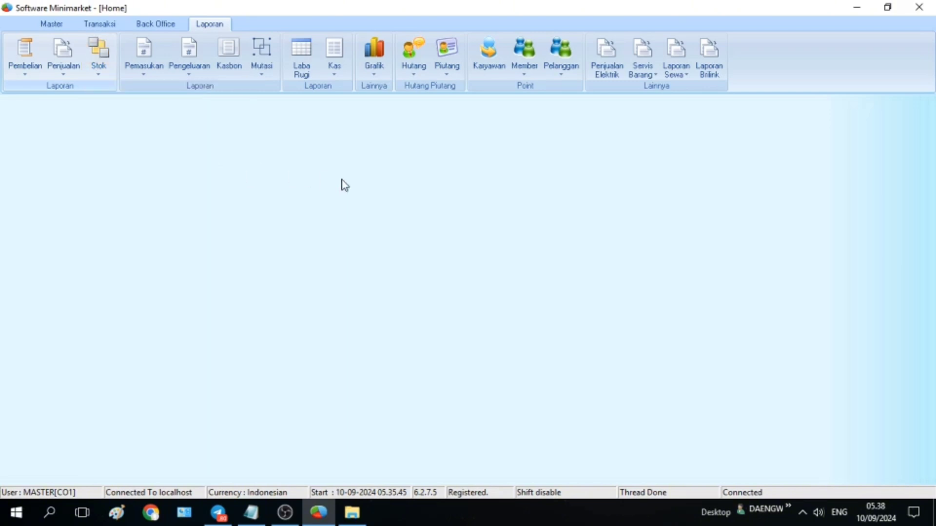
View the Laba Rugi report form and the Grafik Laba chart, and close both
click(299, 66)
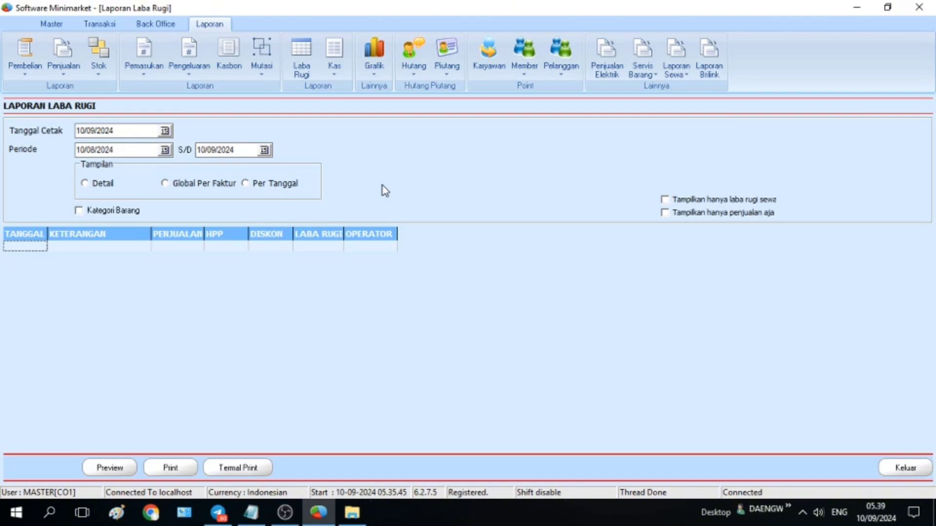
click(374, 73)
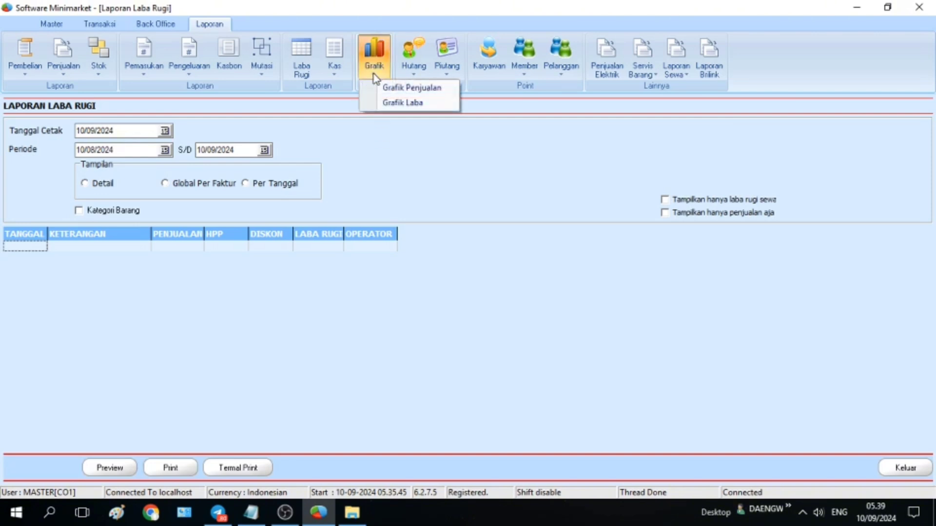
click(393, 103)
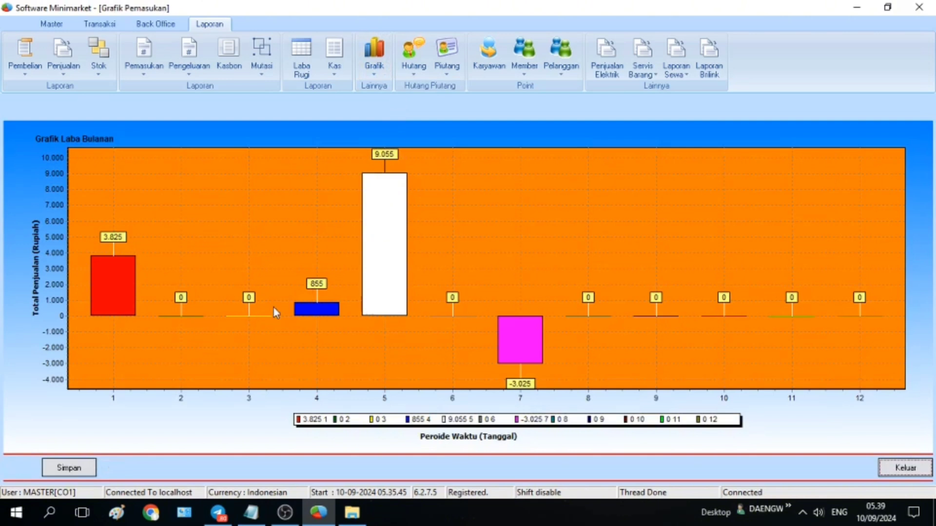
click(890, 470)
click(890, 470)
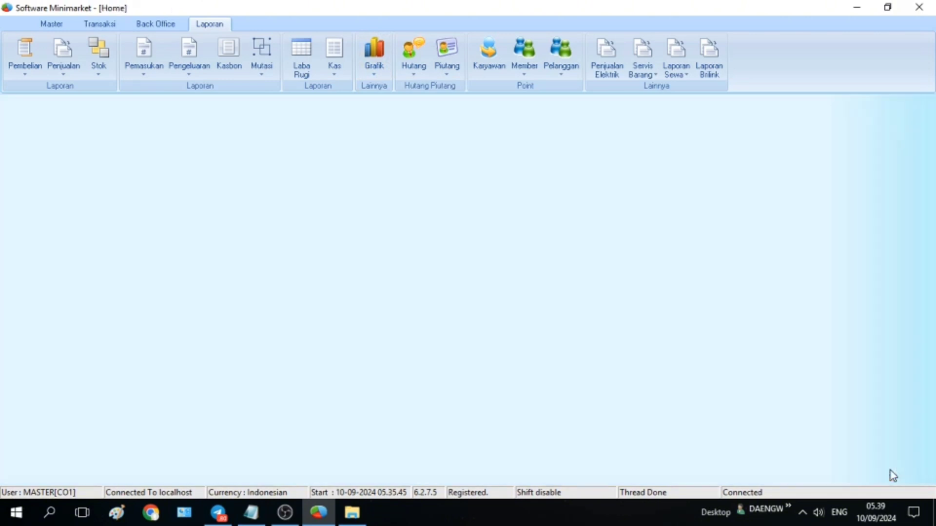
Open Laporan Pembelian Periode and try to preview it for the default period
click(17, 61)
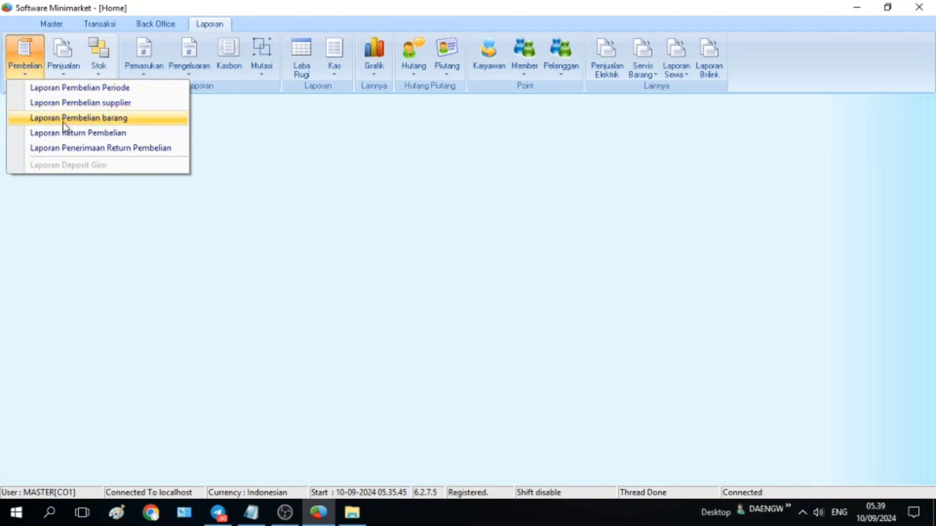
click(69, 91)
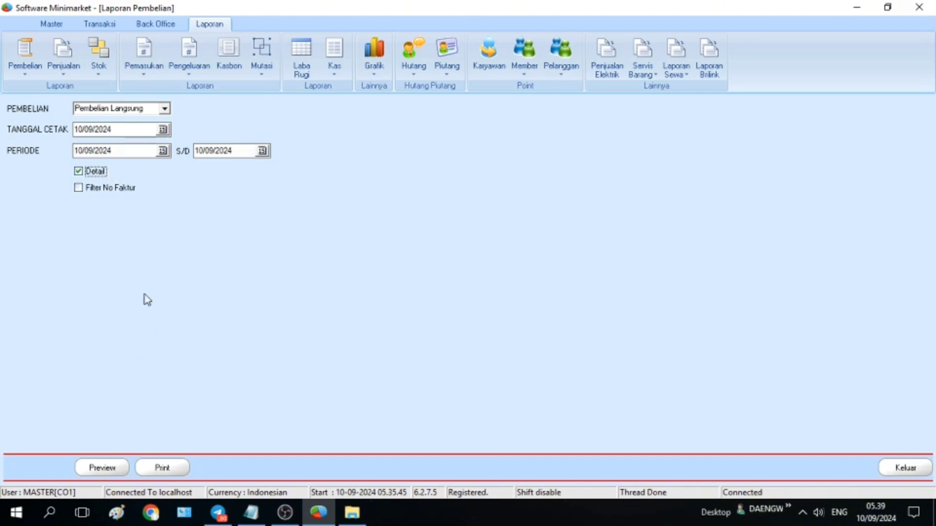
click(112, 473)
click(476, 287)
Set the start date of the purchase report's period to 10/09/2023 and preview the report
click(162, 150)
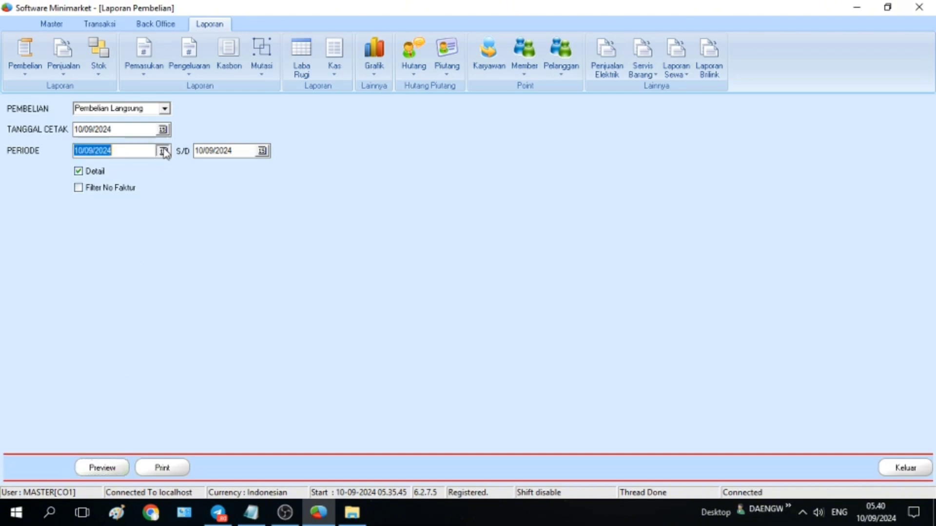
click(58, 165)
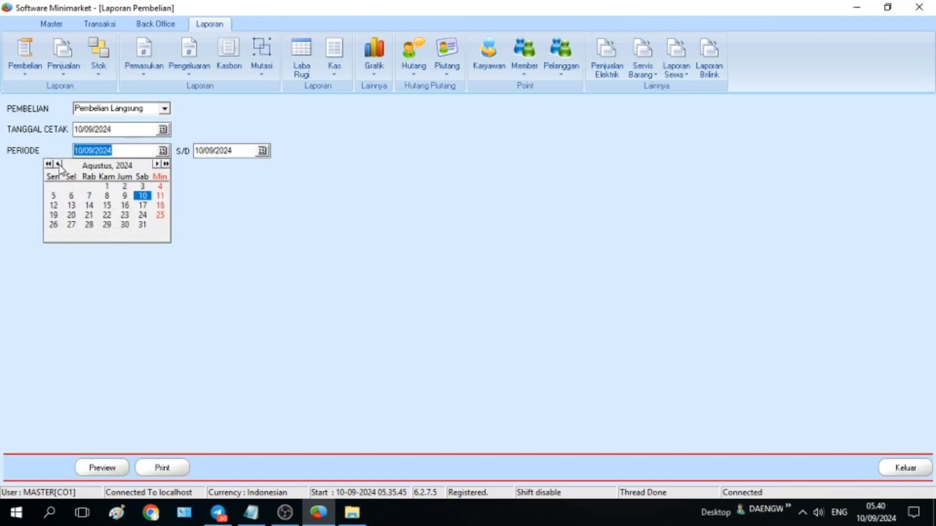
click(114, 153)
key(BackSpace)
text(3)
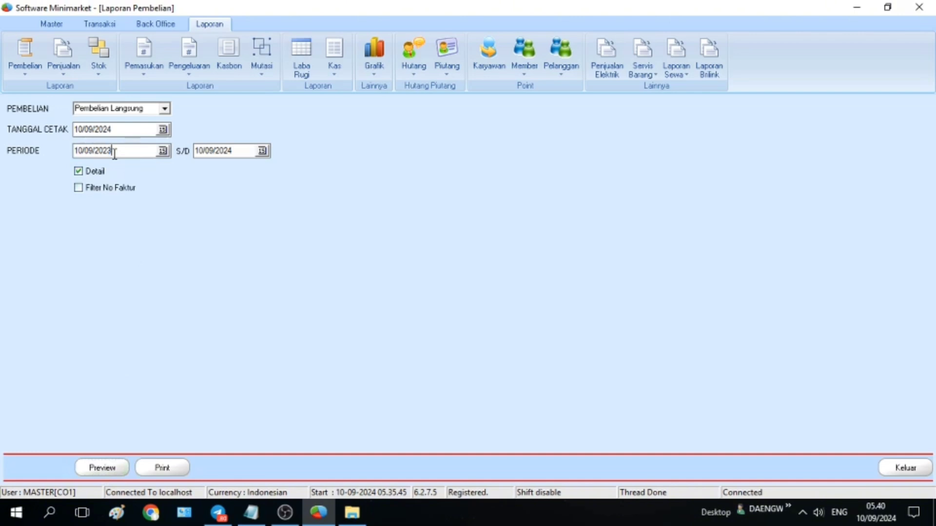
click(106, 468)
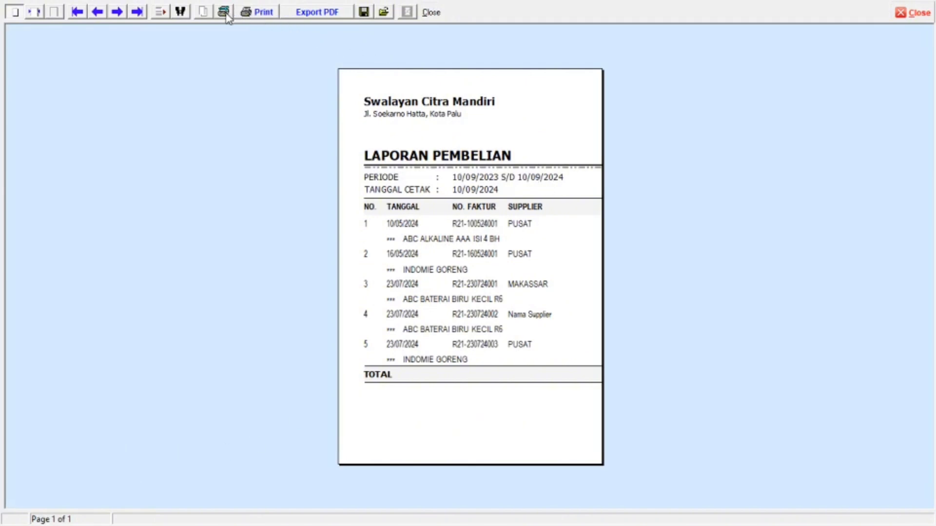
Select Microsoft XPS Document Writer as the printer for the purchase report and close the preview
click(248, 12)
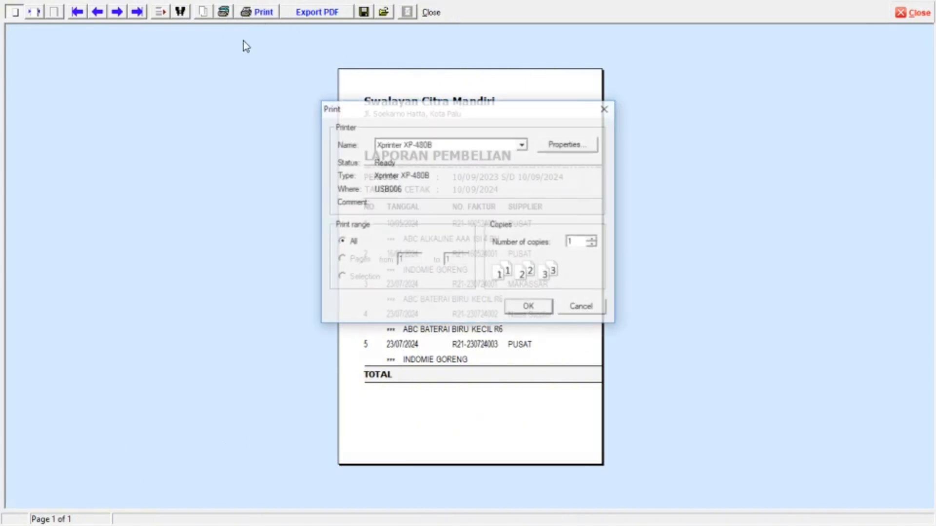
click(429, 145)
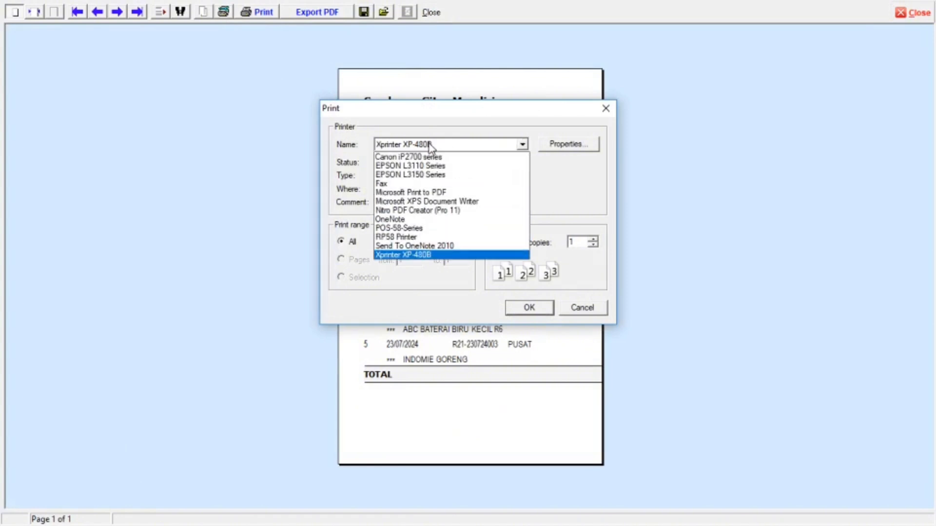
click(422, 204)
click(525, 310)
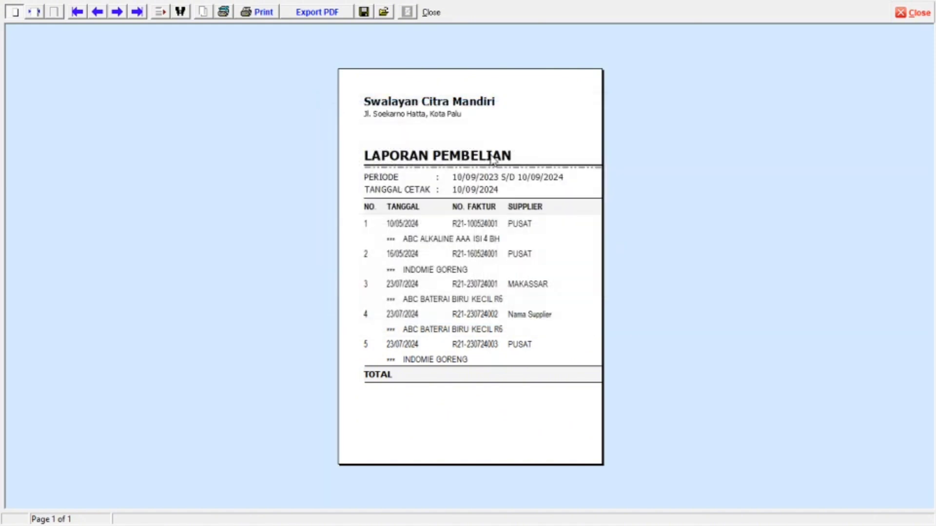
click(440, 12)
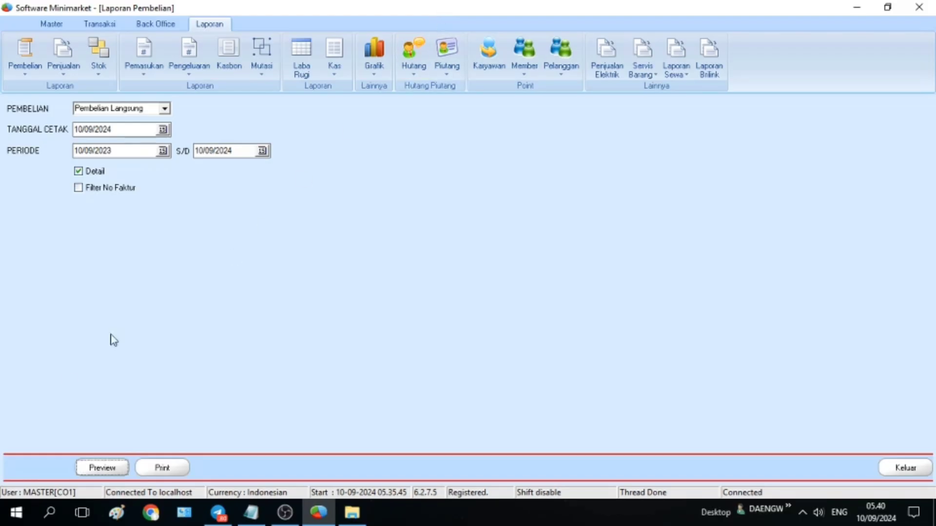
Preview the purchase report again and check its printer selection before closing the preview
click(103, 469)
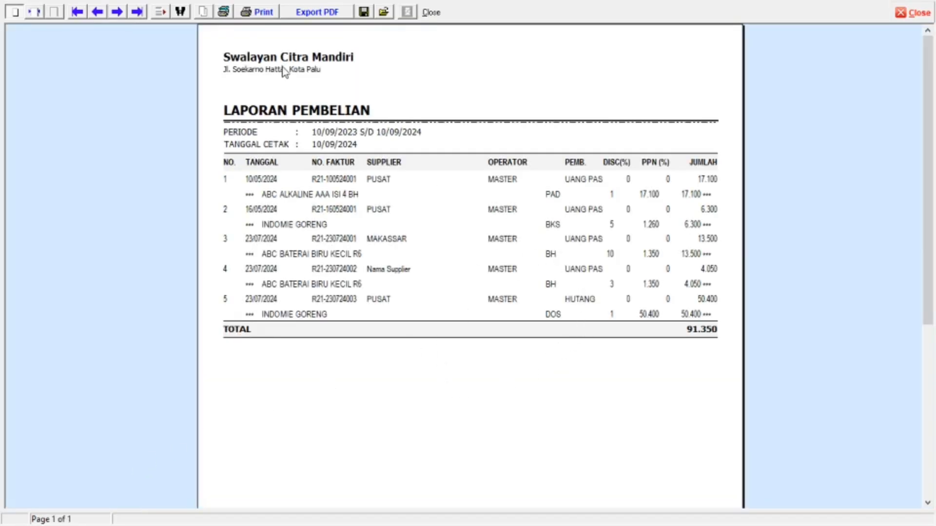
click(223, 13)
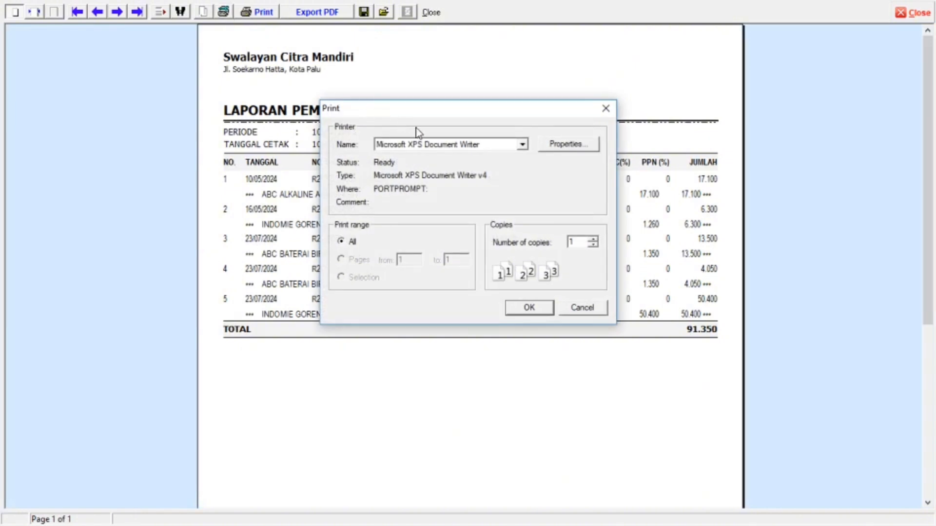
click(422, 145)
click(422, 144)
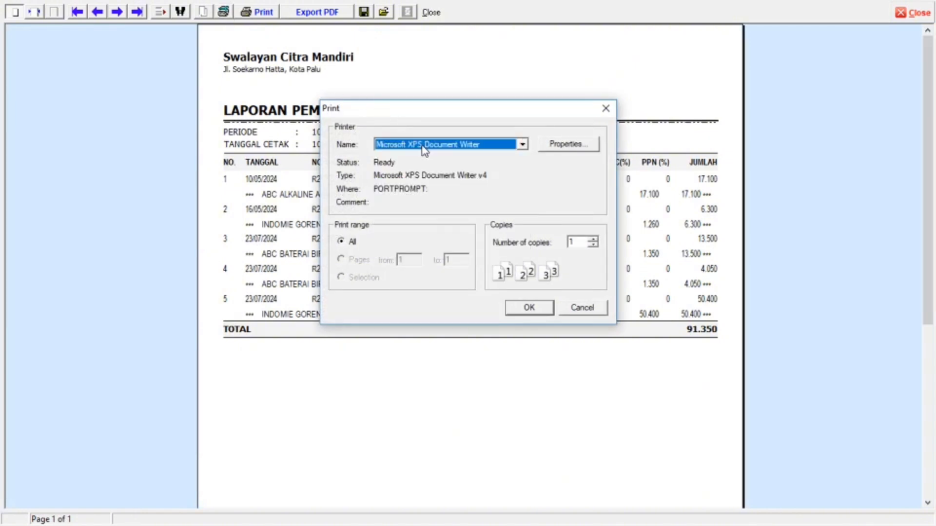
click(536, 306)
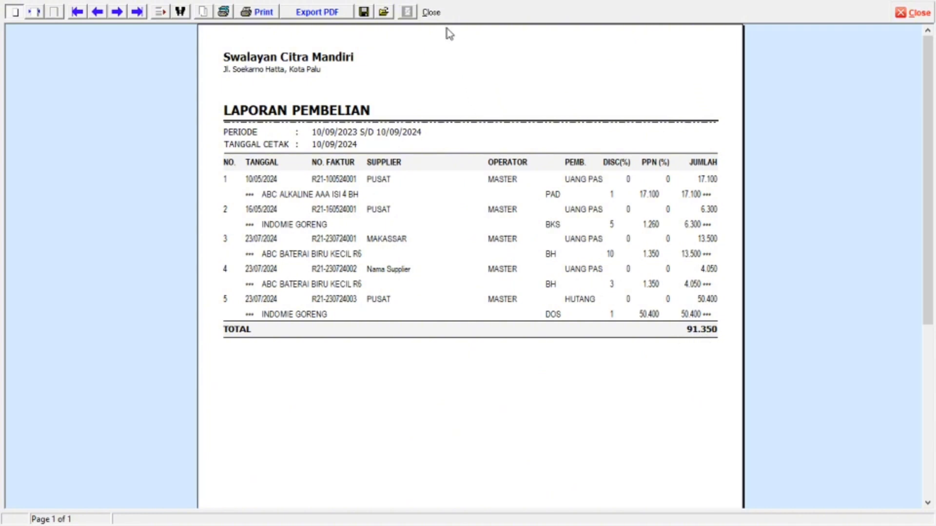
click(432, 13)
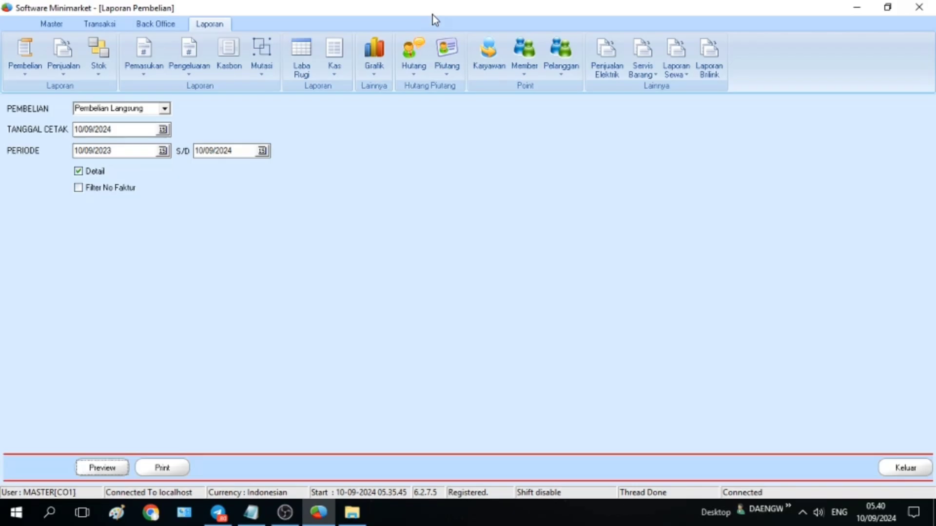
Examine Template 1, Template 2 and the transaction type options of Laporan Pembelian barang, and close the report form
click(33, 75)
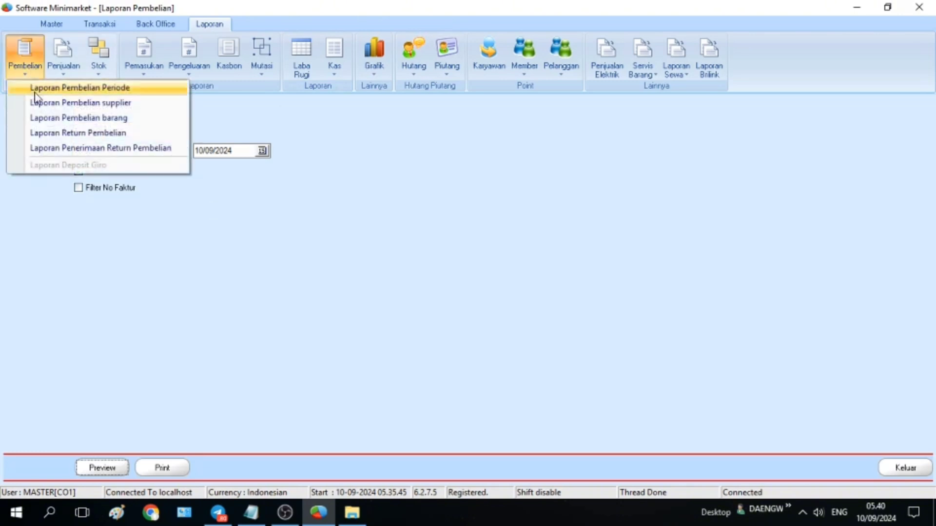
click(109, 117)
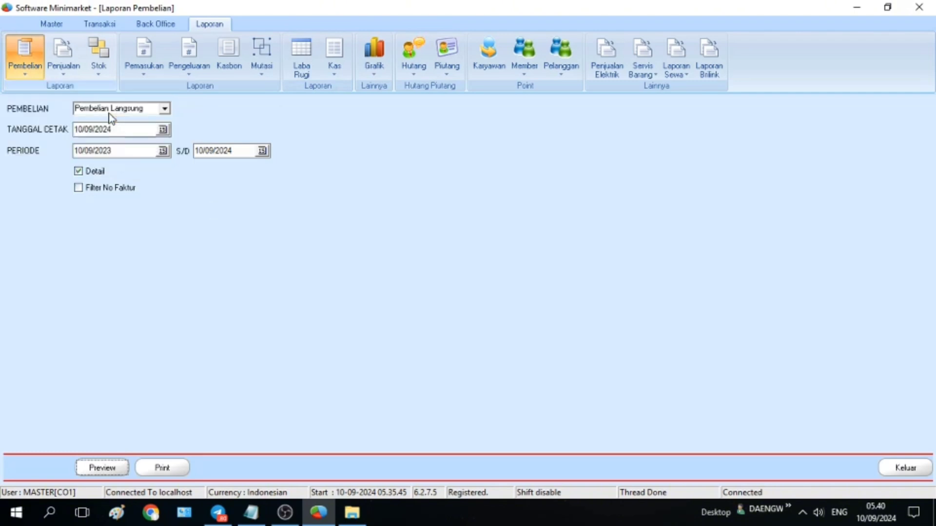
click(127, 120)
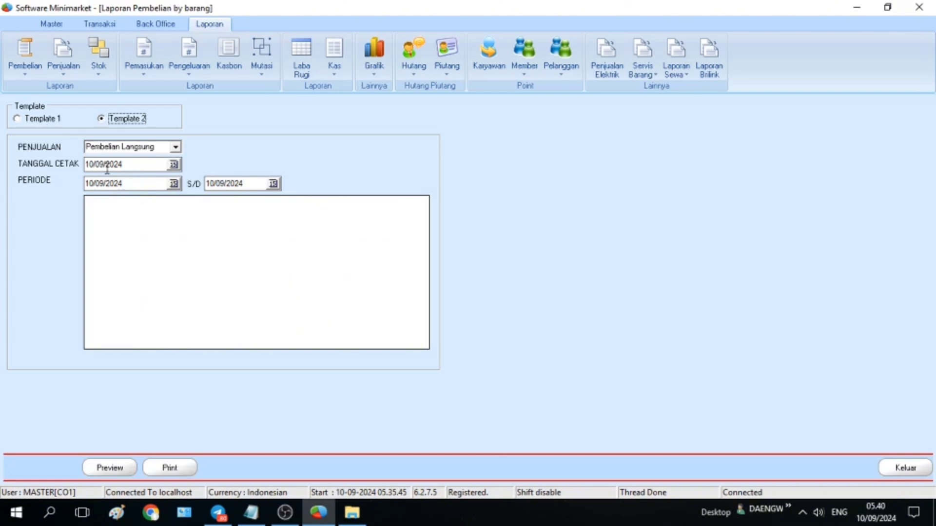
click(37, 122)
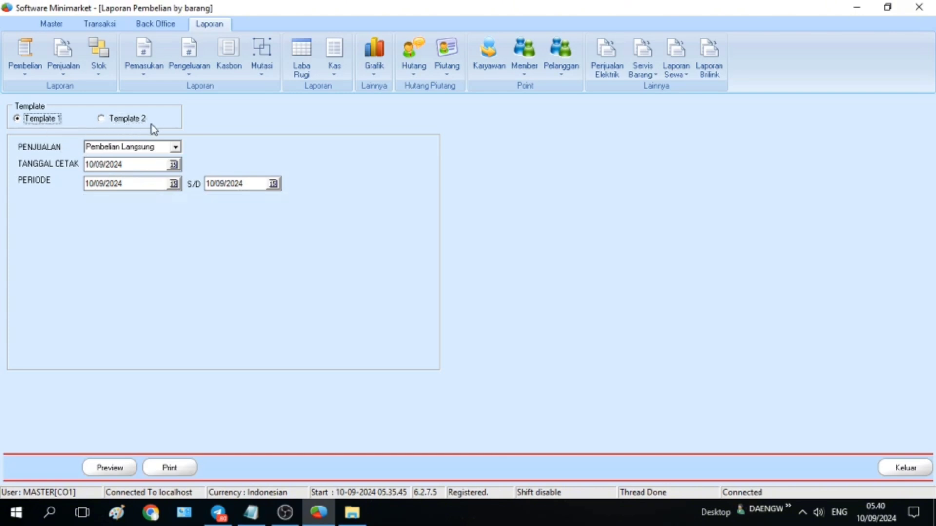
click(175, 147)
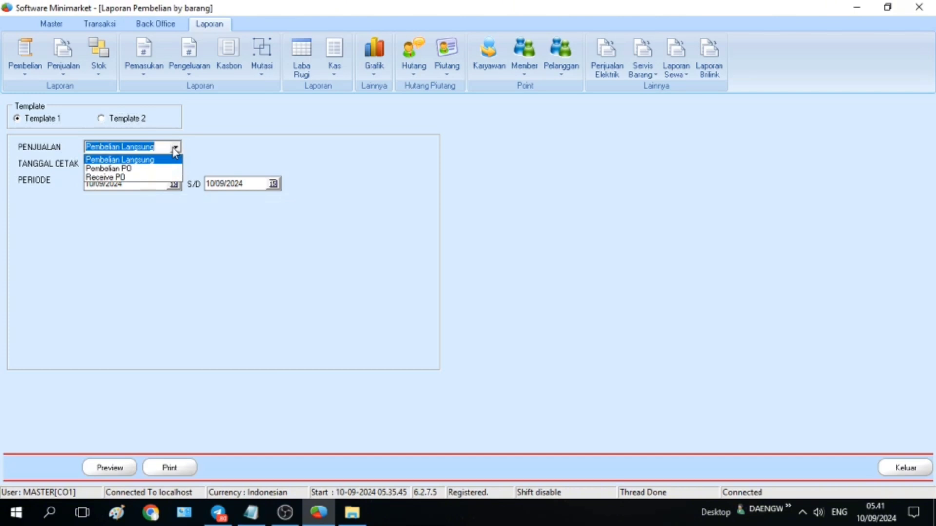
click(175, 148)
click(144, 122)
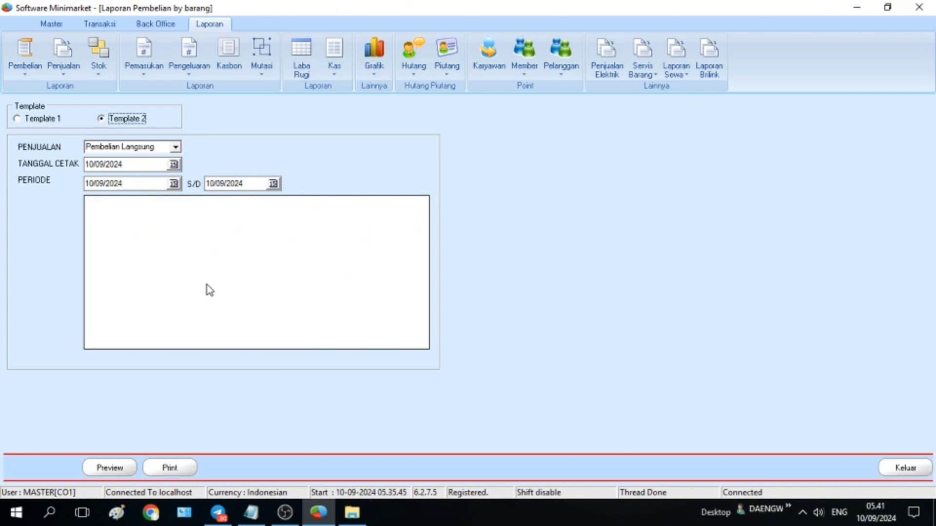
click(903, 470)
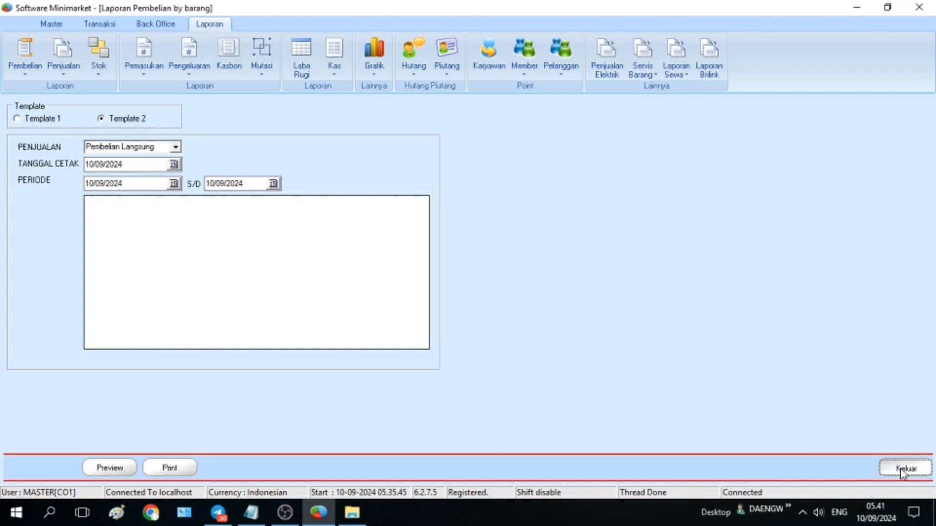
click(903, 469)
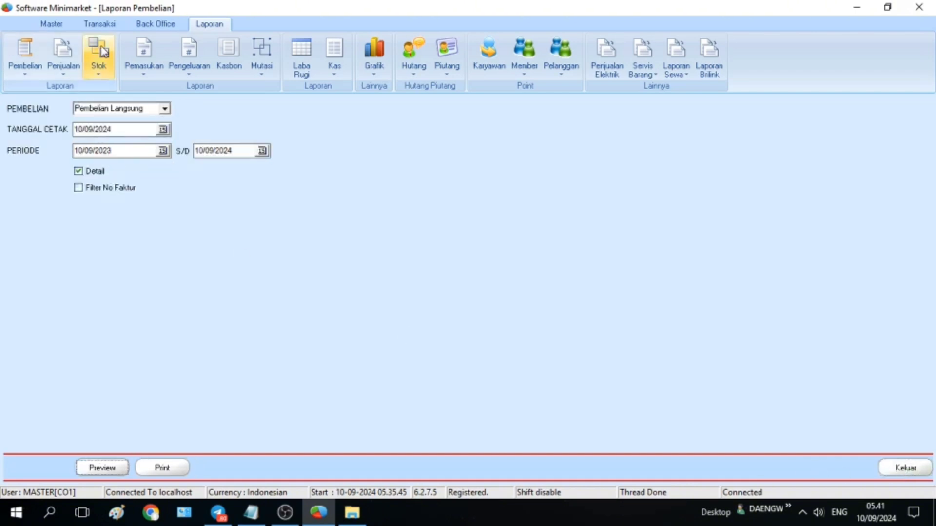
Open Laporan Penjualan by Periode and examine its operator and cash/kredit filter options
click(66, 68)
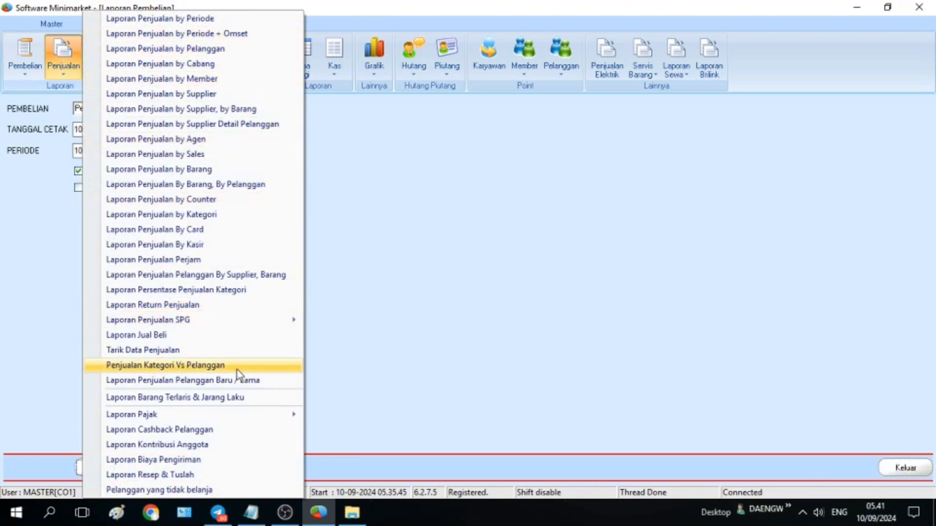
click(166, 19)
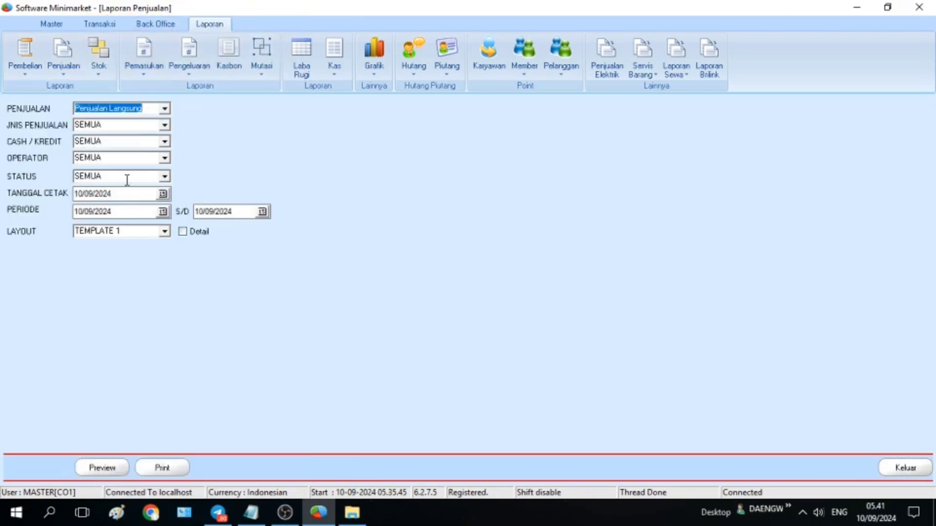
click(163, 159)
click(165, 160)
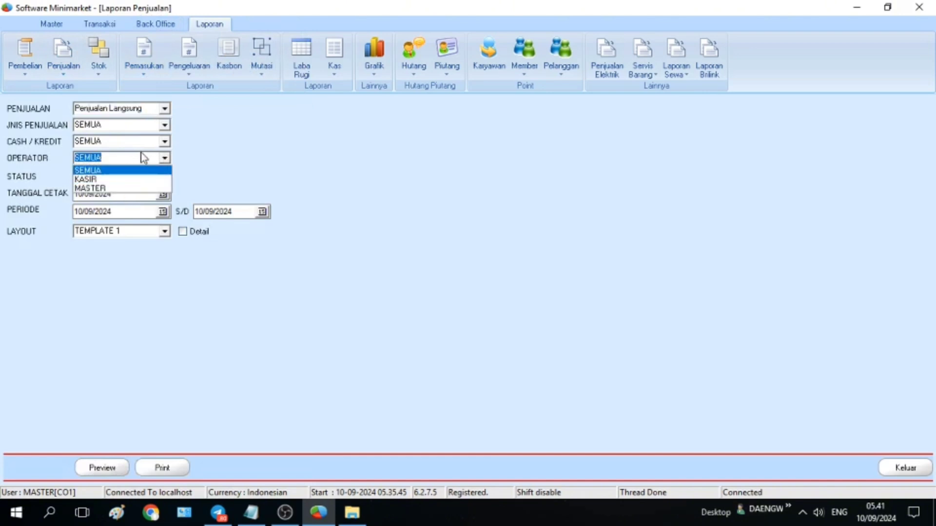
click(164, 143)
click(165, 142)
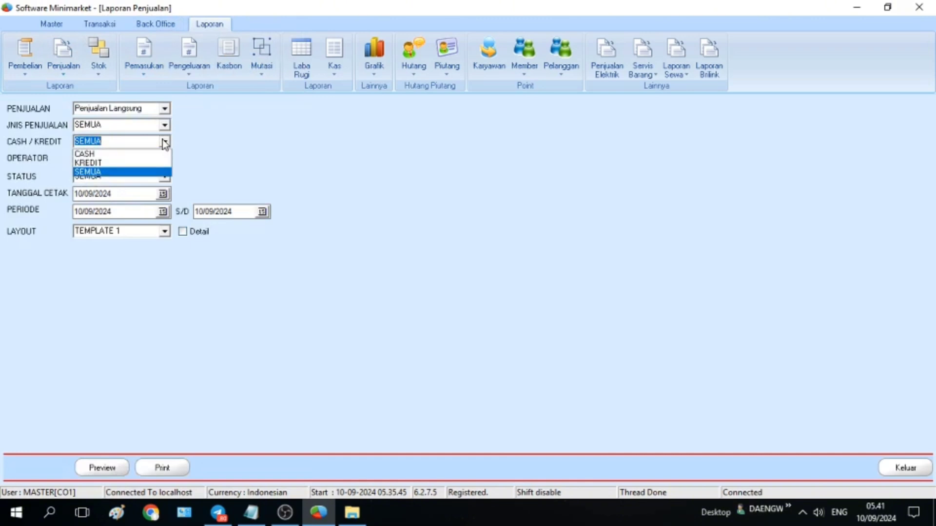
click(164, 143)
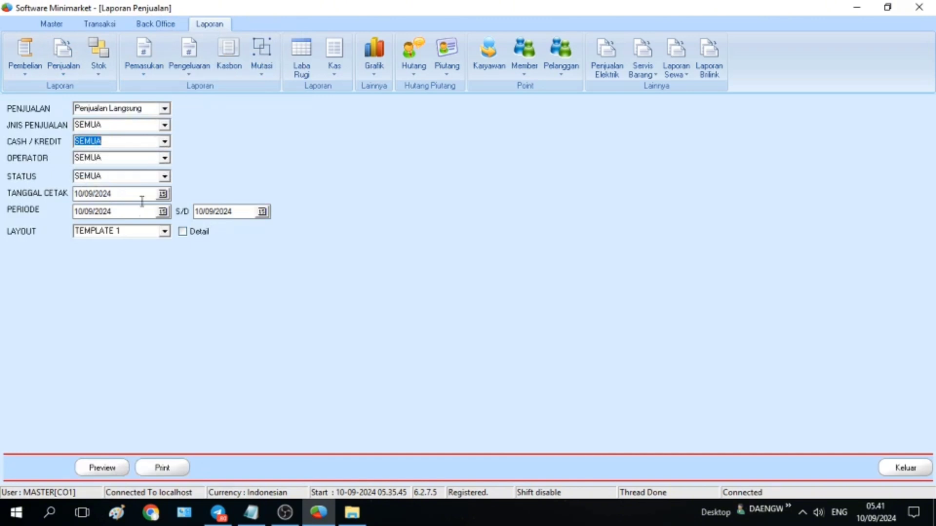
click(164, 142)
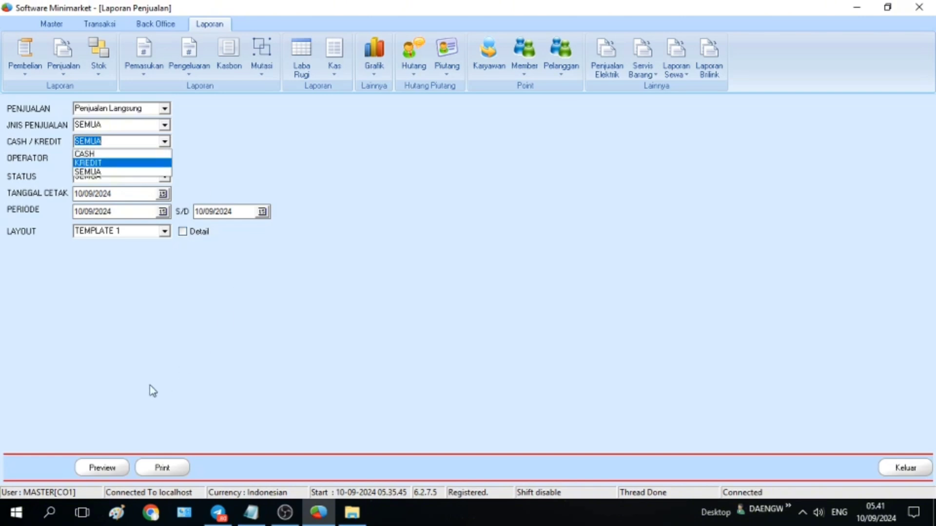
Choose the TEMPLATE 1 layout for the sales report, preview it and close the preview
click(158, 231)
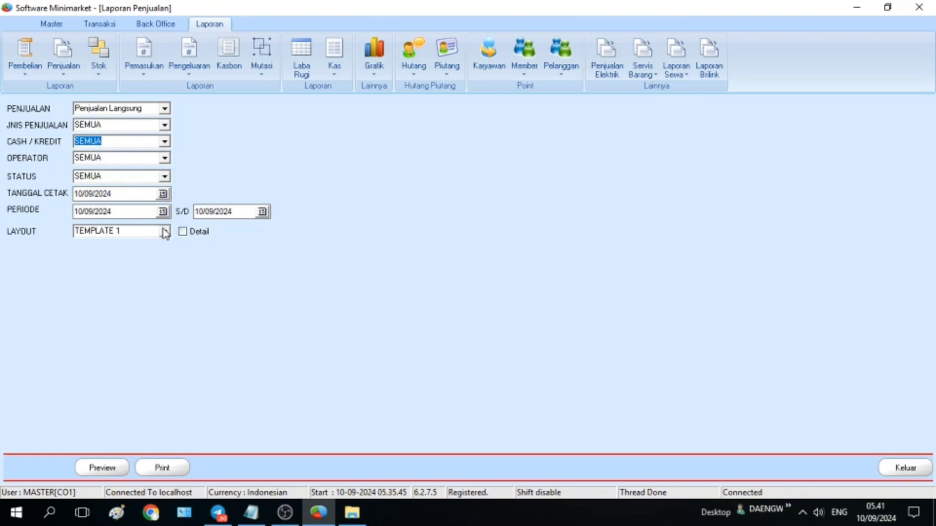
click(161, 231)
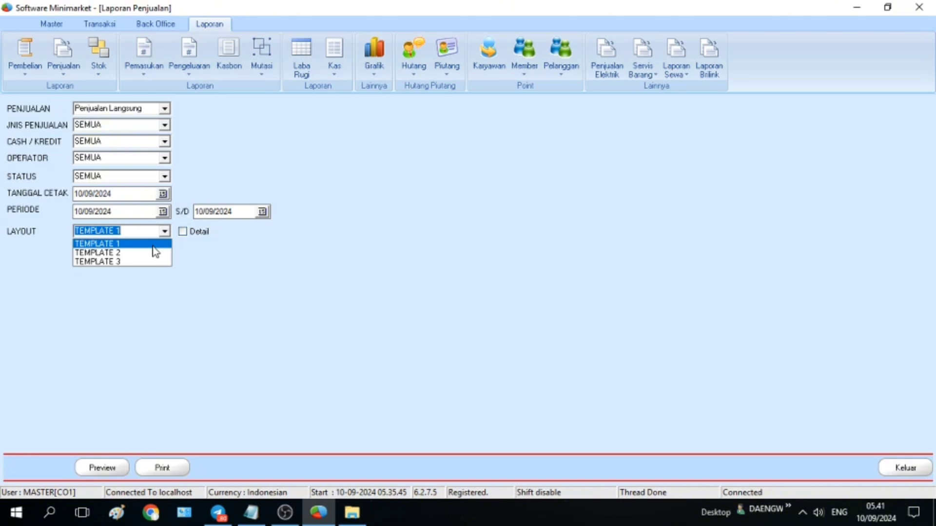
click(153, 246)
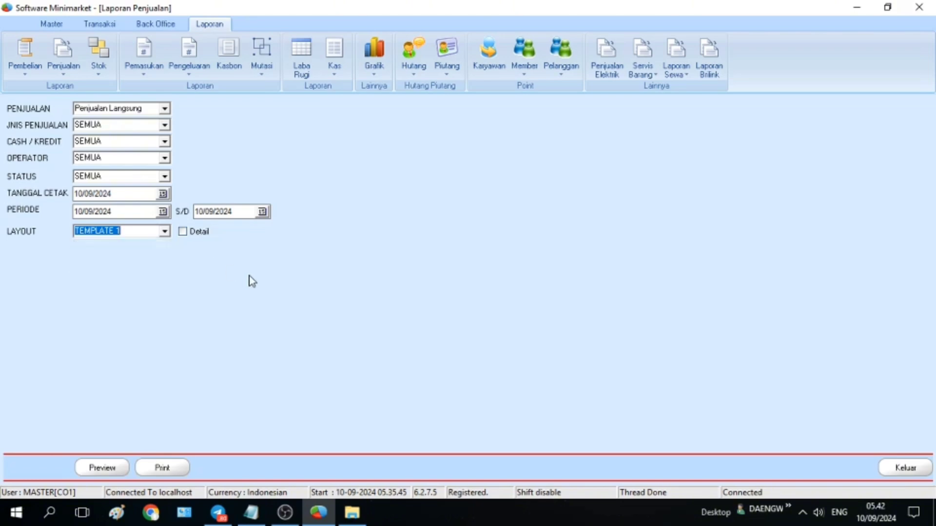
click(97, 469)
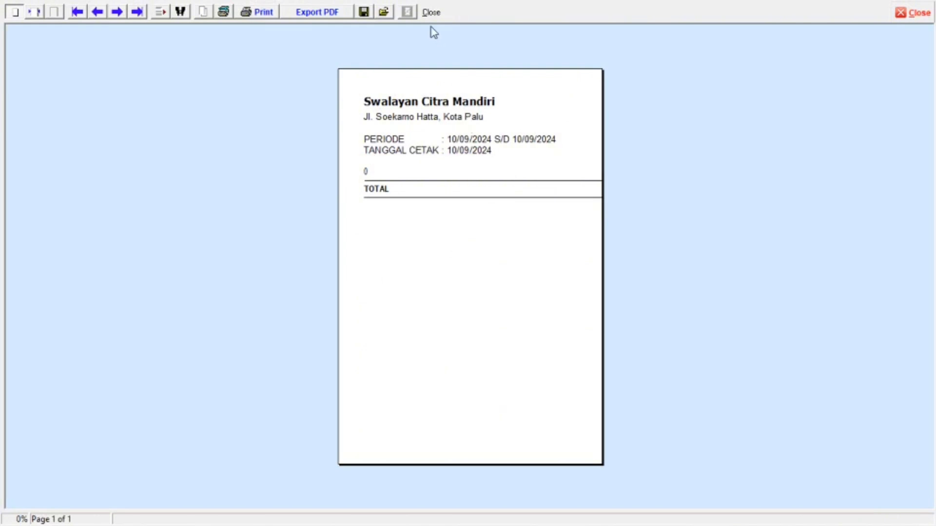
click(431, 13)
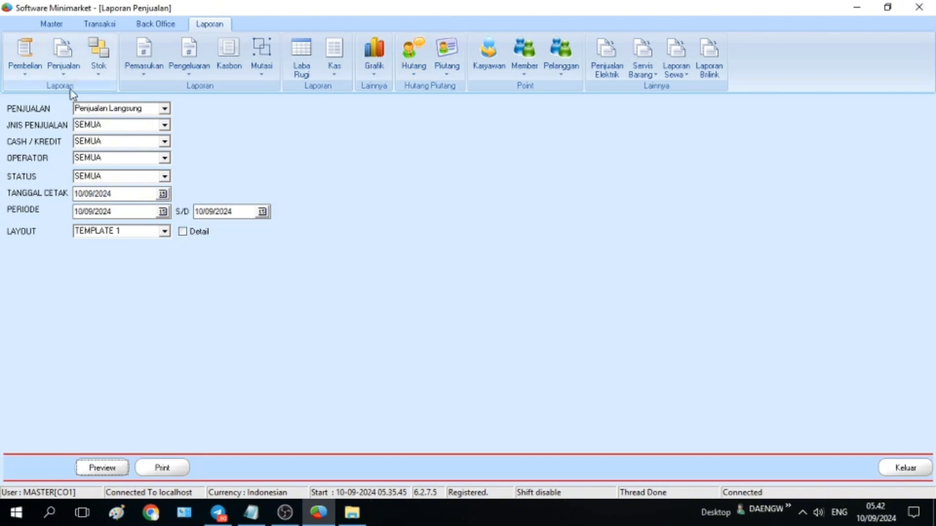
Open Laporan Barang Terlaris & Jarang Laku, set the item count to 50 and check the report type options
click(62, 70)
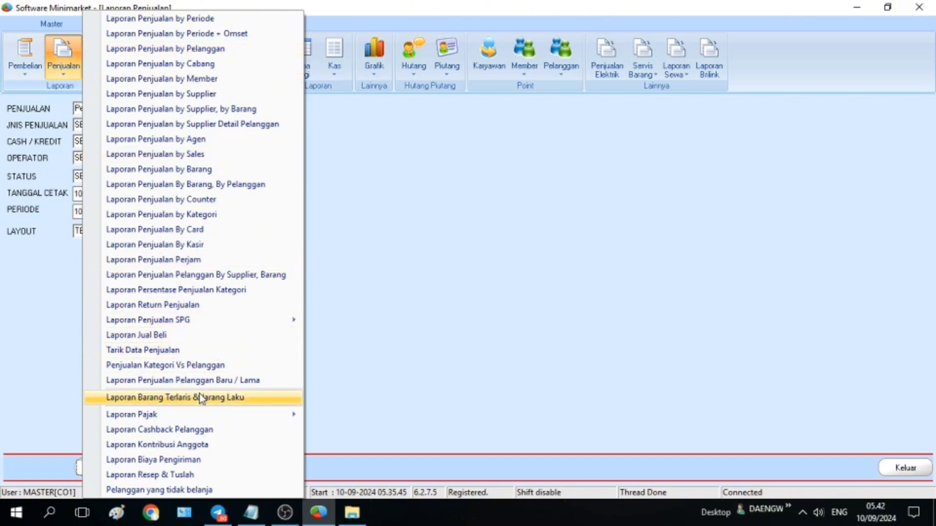
click(156, 398)
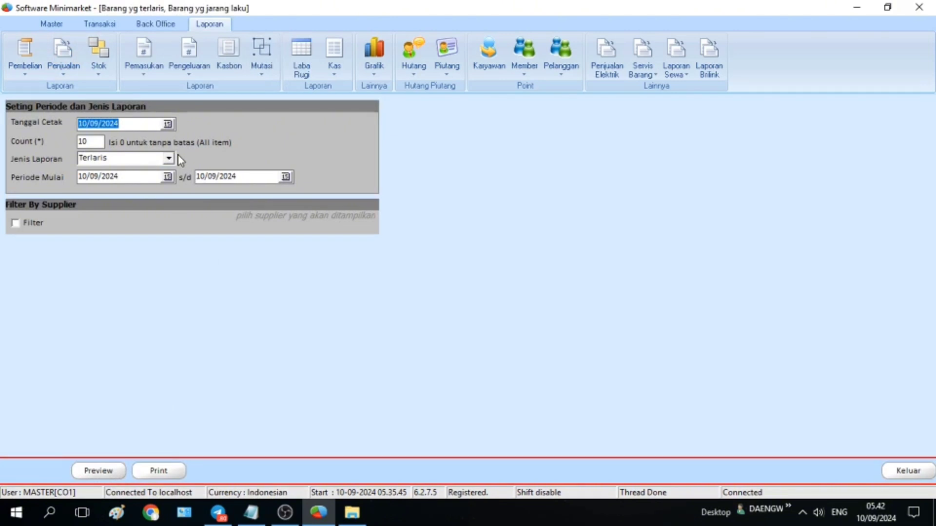
click(86, 142)
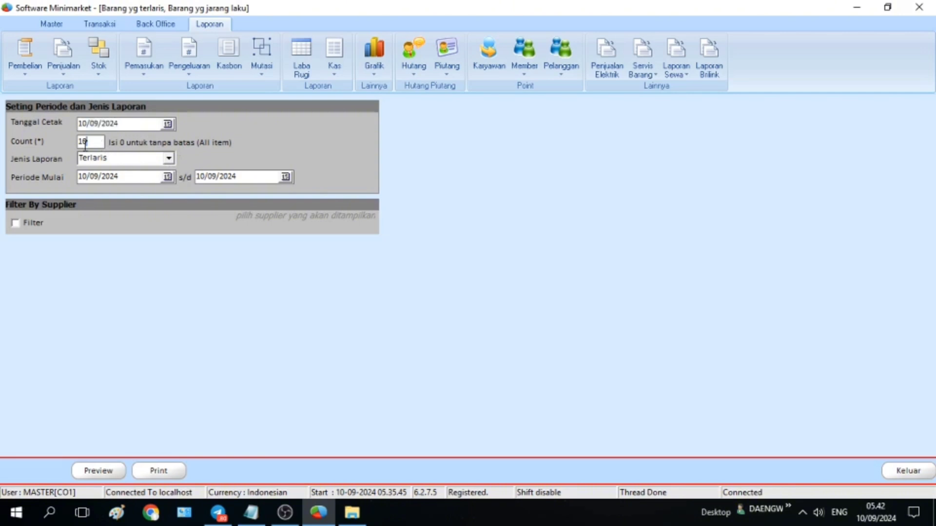
text(50)
click(168, 158)
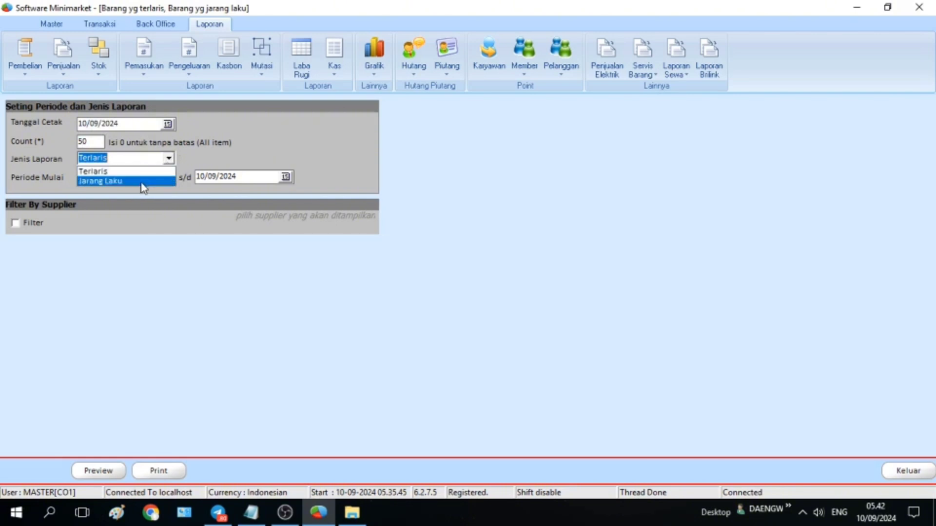
click(208, 151)
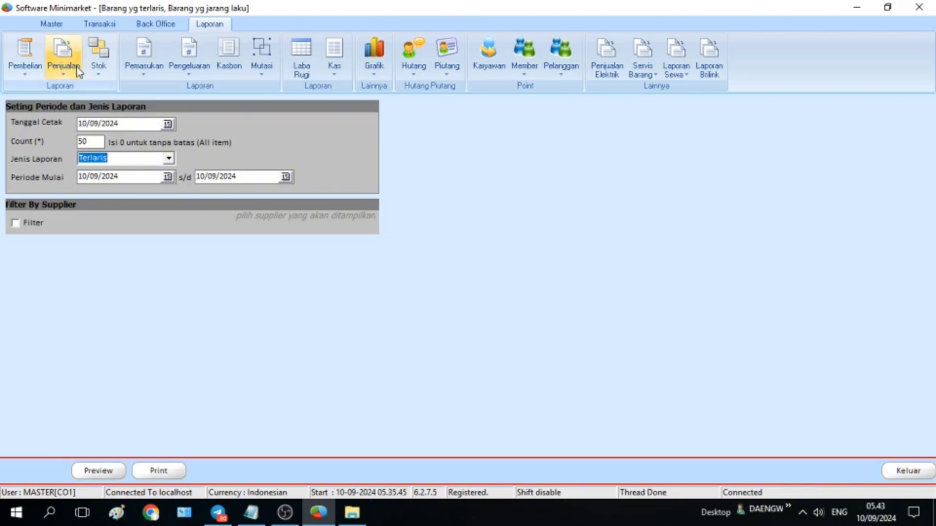
Open Laporan Stok Akhir Sisa Penjualan, preview the report and close the preview
click(90, 65)
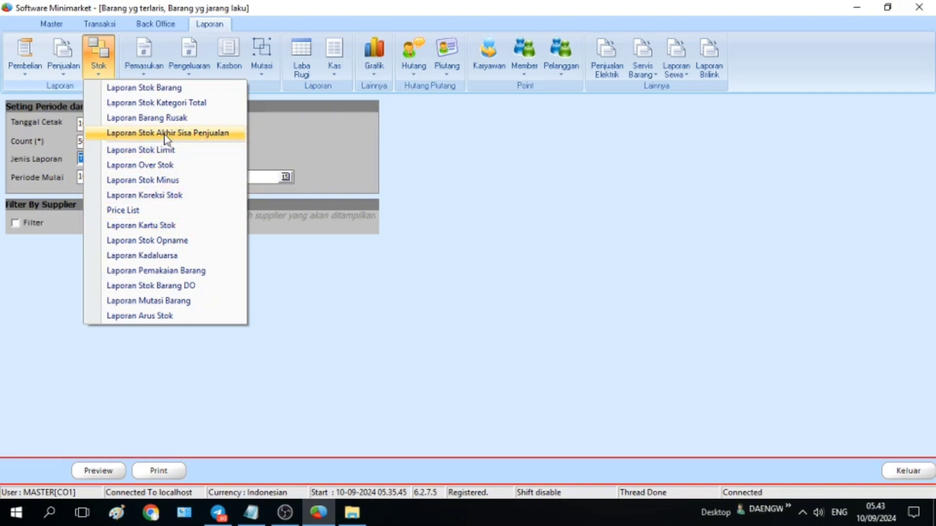
click(189, 139)
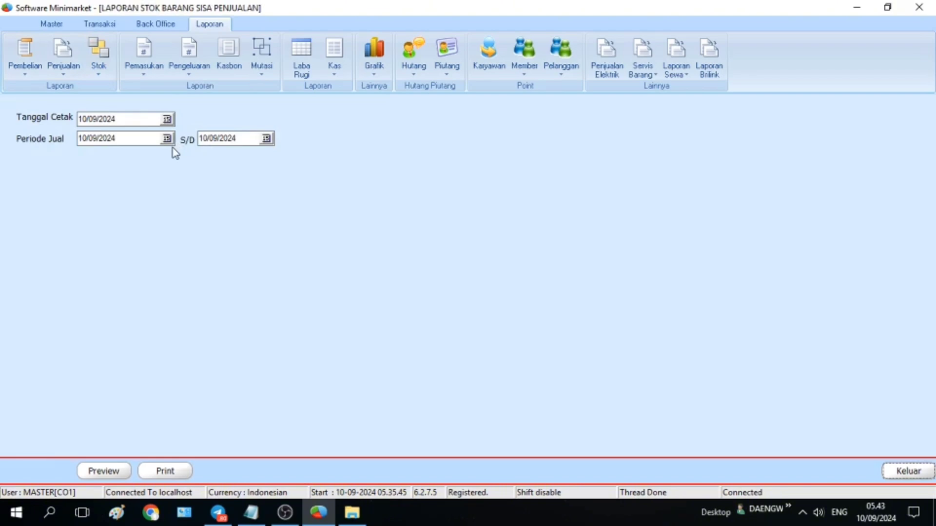
click(122, 471)
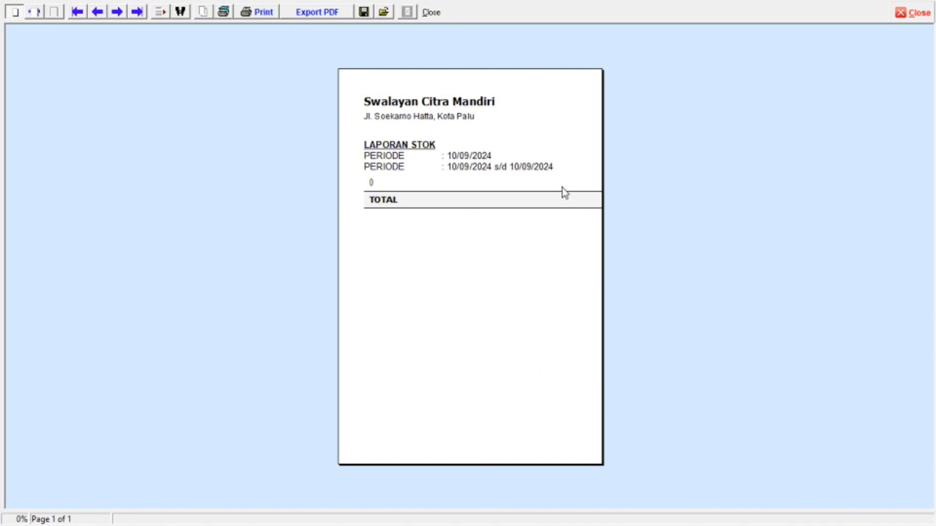
click(432, 14)
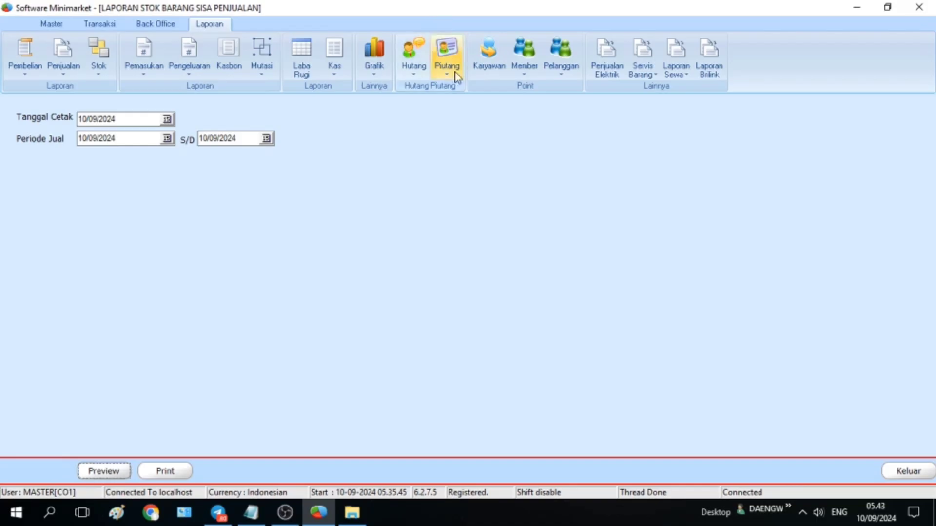
Open Laporan Kartu Stok and process the stock card for ABC ALKALINE AA LR6 ISI 4 BJ
click(104, 72)
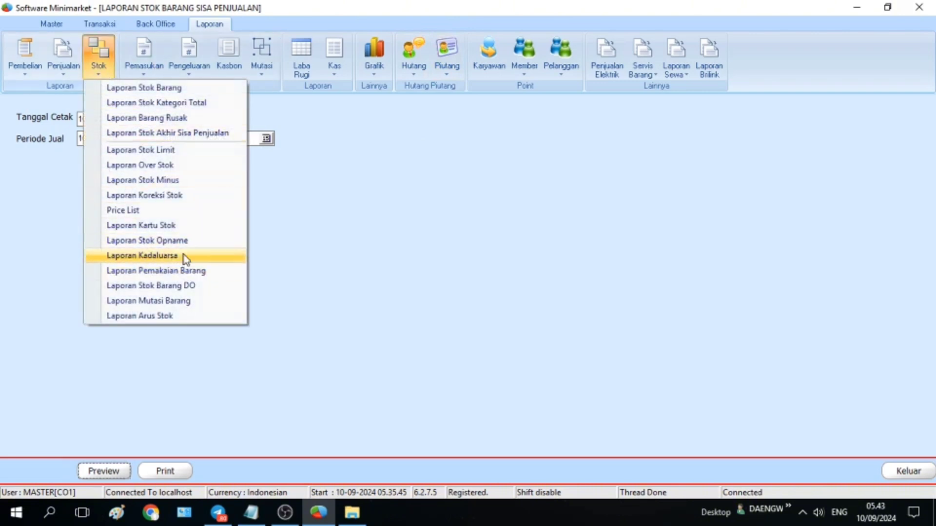
click(168, 227)
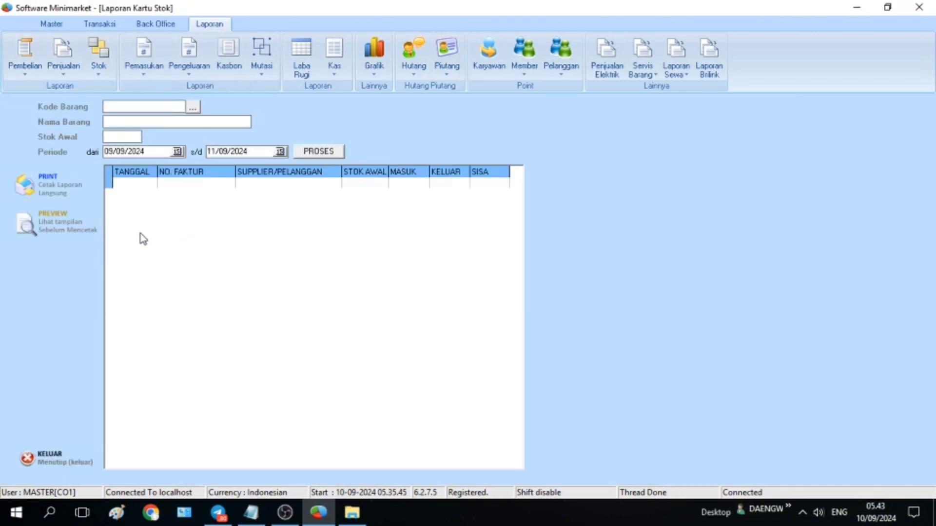
click(191, 109)
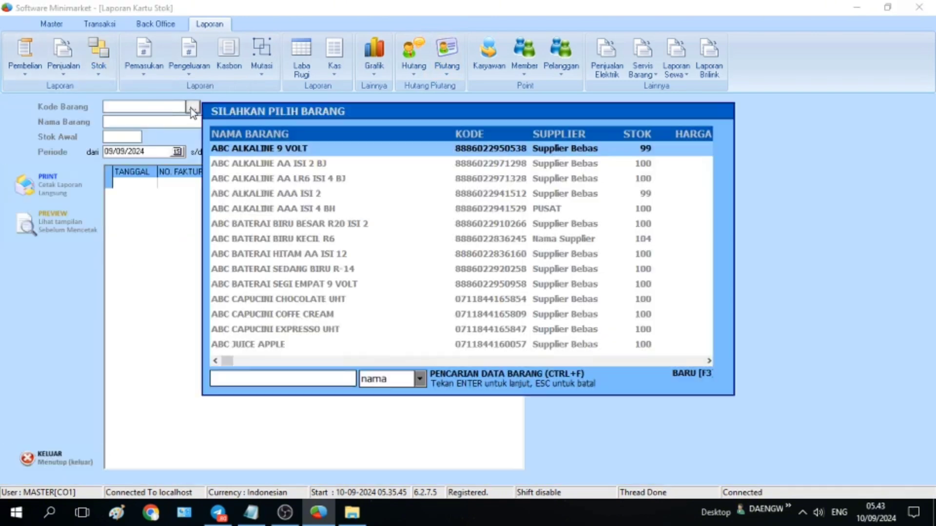
double_click(270, 181)
click(308, 154)
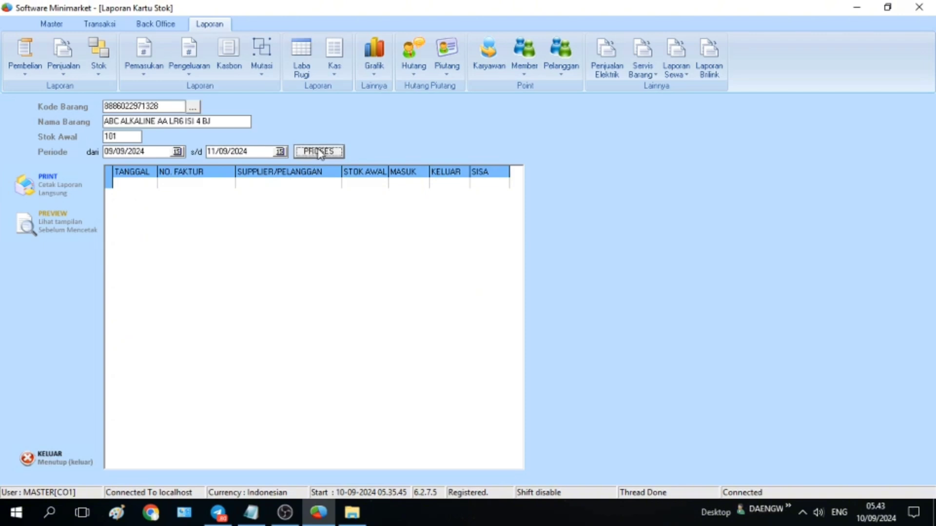
Switch the stock card to ABC CAPUCINI COFFE CREAM and check the calendar for the period's start date
click(192, 107)
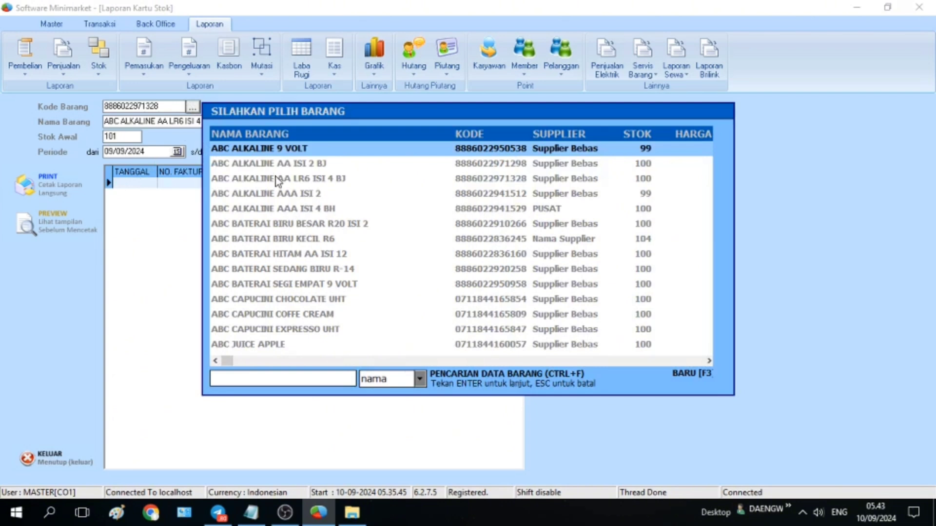
double_click(256, 314)
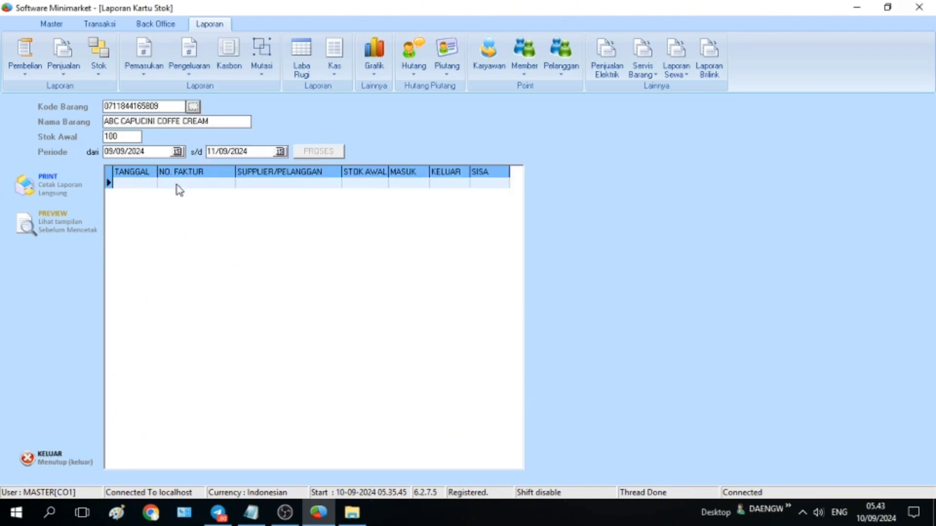
click(178, 152)
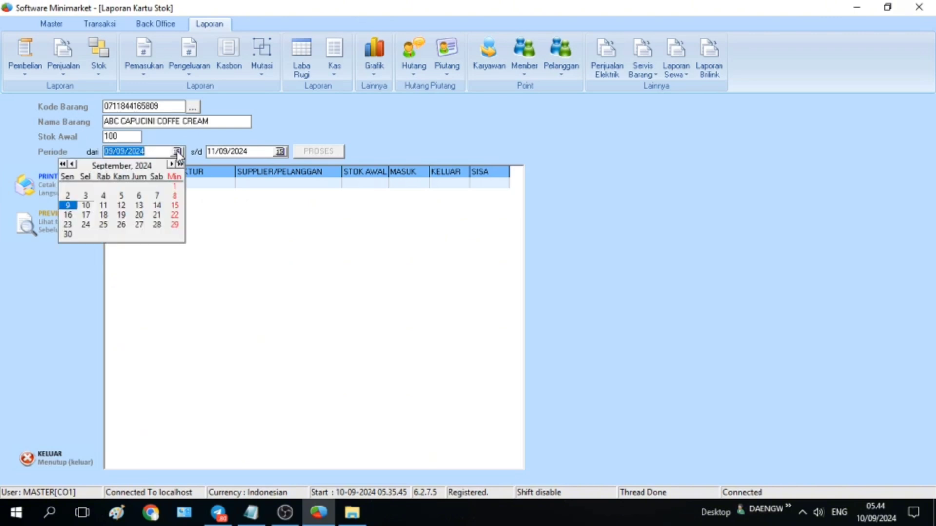
click(178, 152)
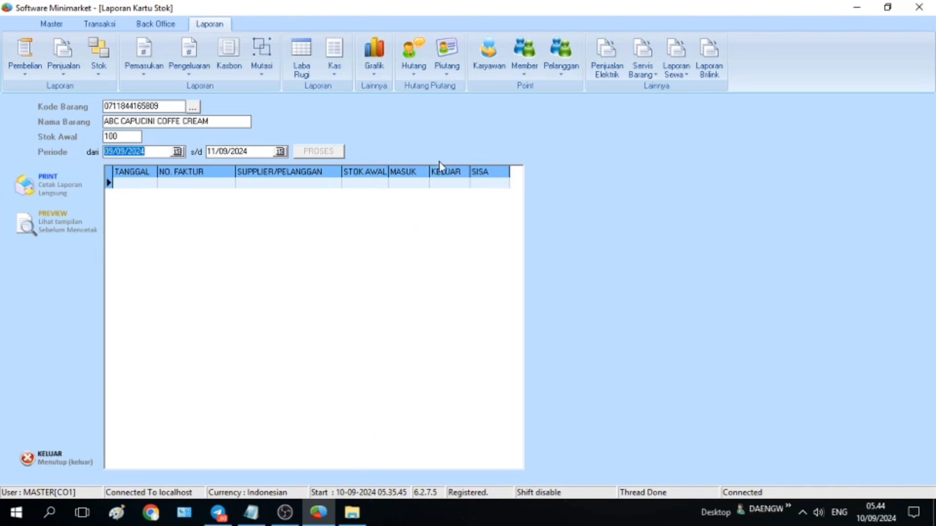
Open Laporan Laba Rugi, set the period's start date to 10/08/2023 and show the results Per Tanggal
click(312, 72)
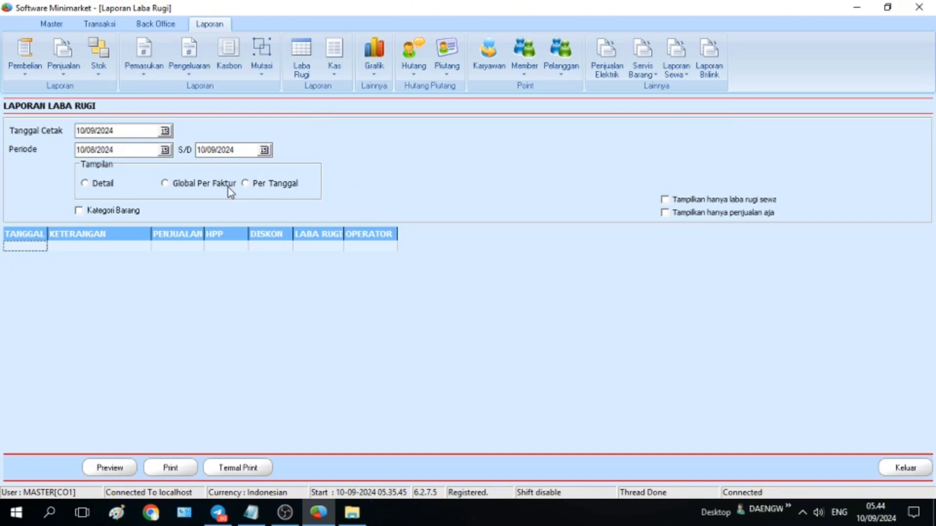
click(97, 184)
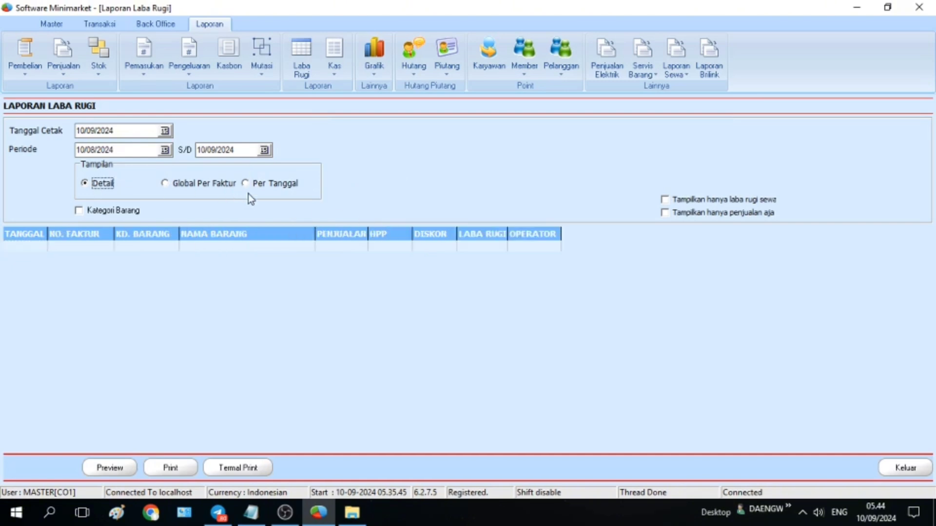
click(164, 149)
click(122, 150)
key(BackSpace)
text(3)
click(282, 184)
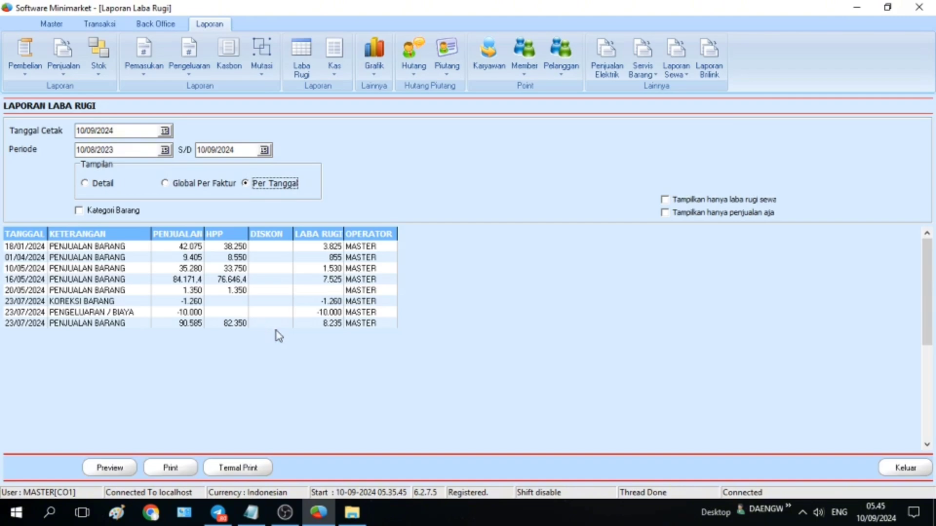
Preview the profit and loss report, set its printer to Microsoft XPS Document Writer and reopen the preview
click(108, 476)
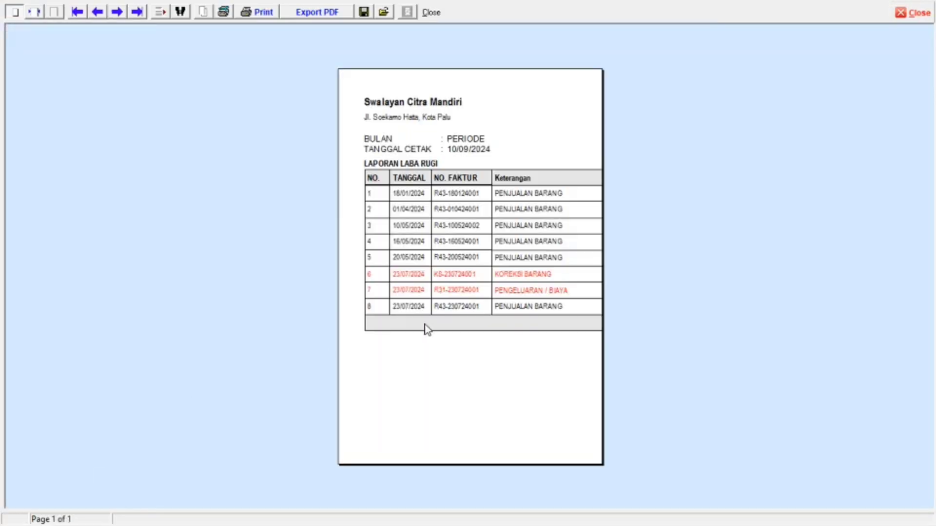
click(223, 14)
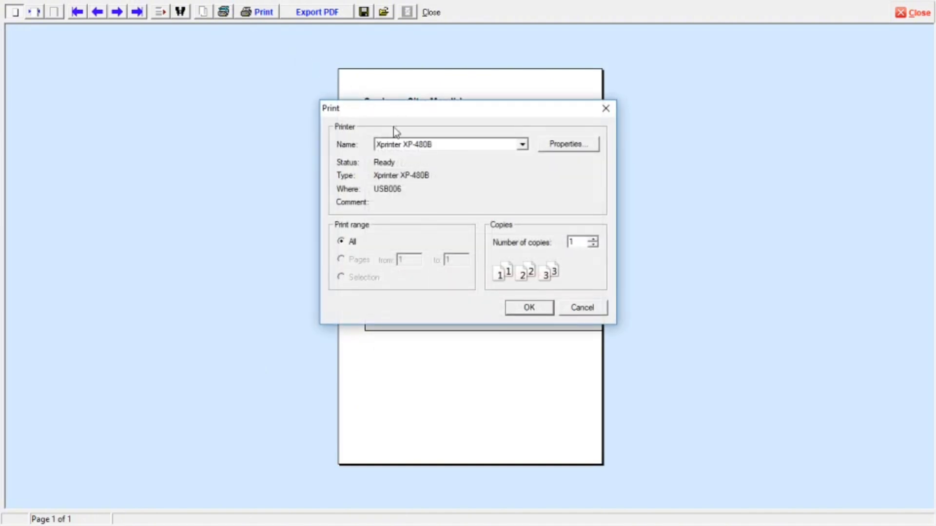
click(400, 145)
click(474, 201)
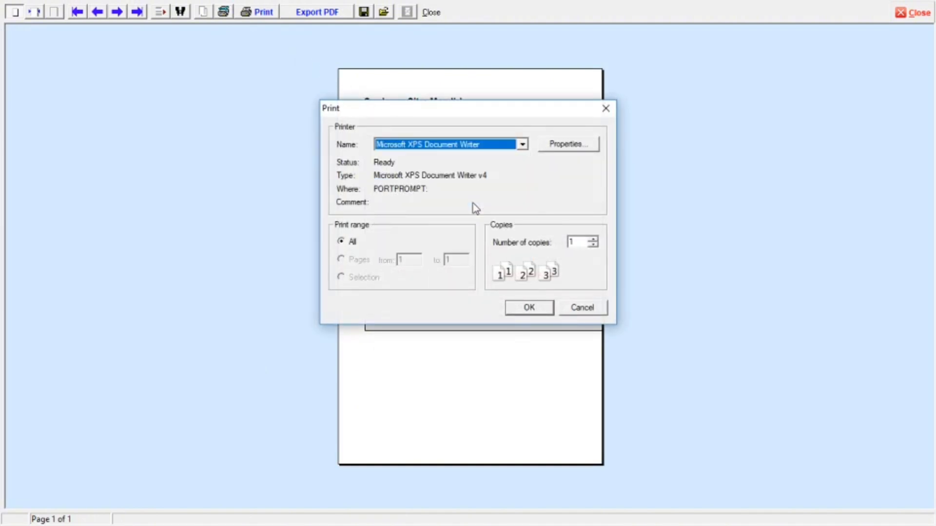
click(529, 308)
click(431, 12)
click(121, 468)
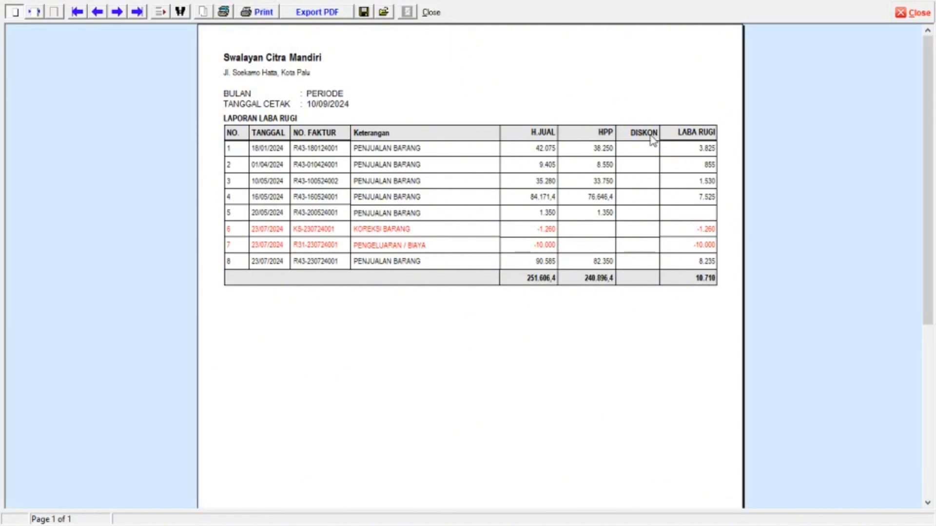
Leave the profit and loss preview, view the monthly profit chart with Grafik Laba and close the chart
click(427, 14)
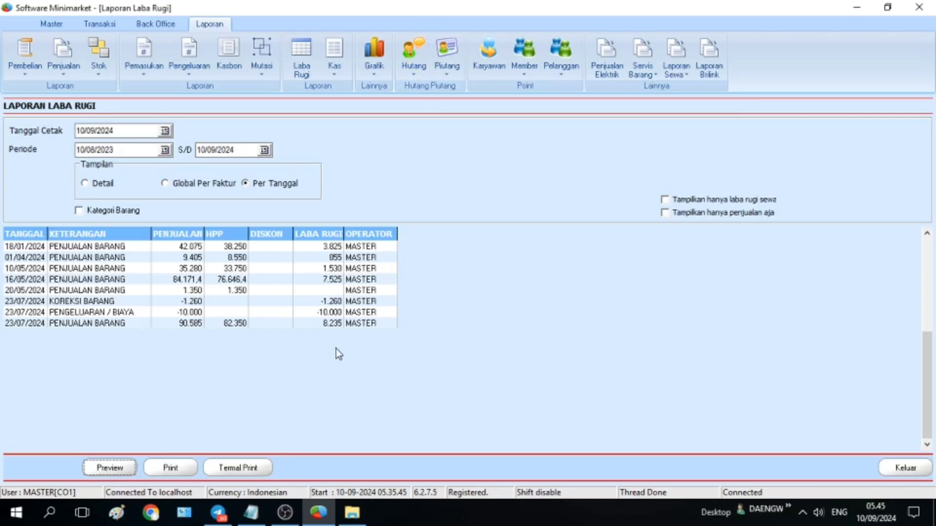
click(380, 62)
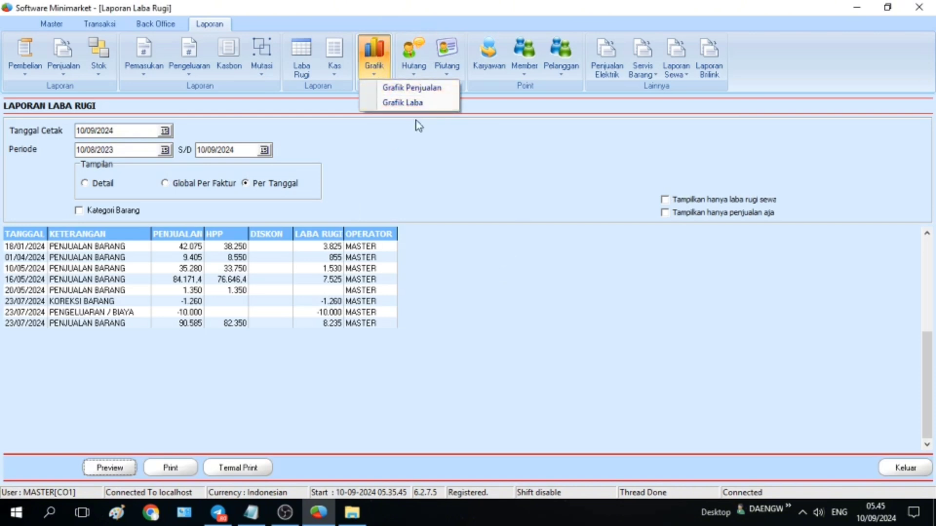
click(400, 102)
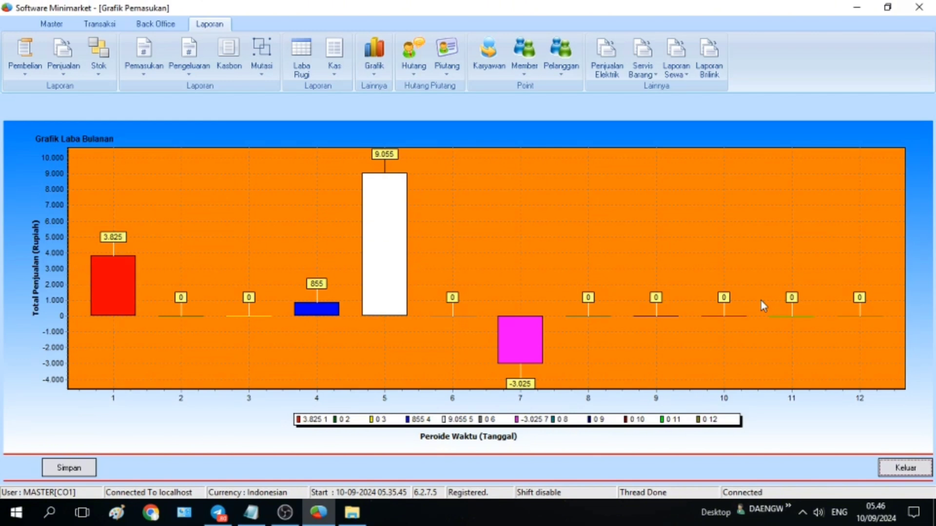
click(906, 467)
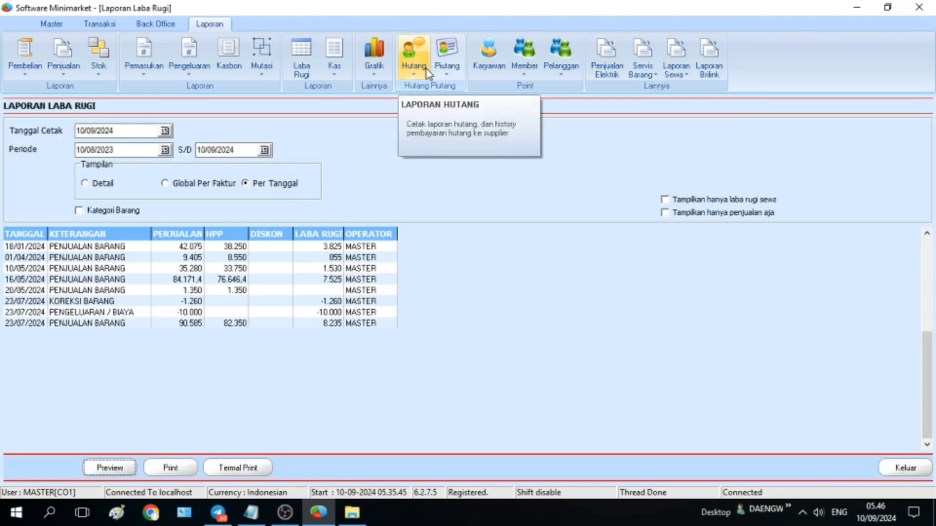
click(455, 80)
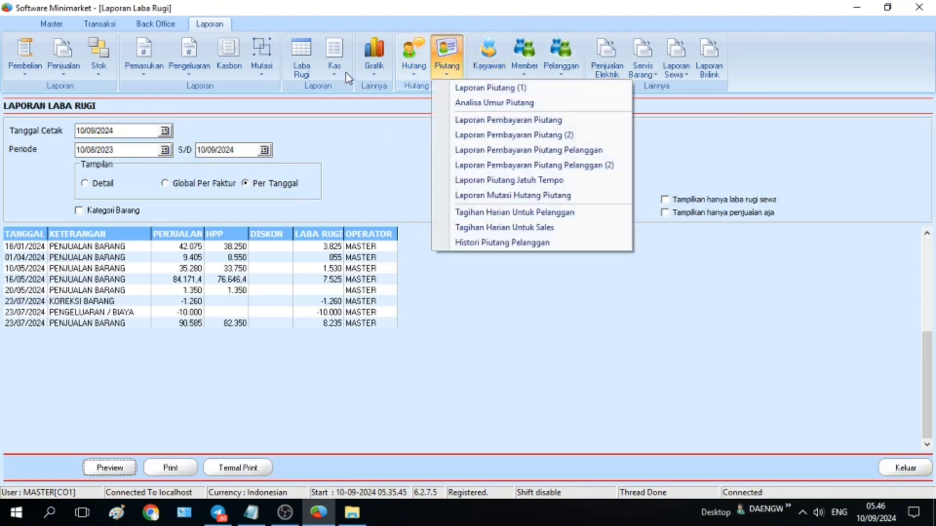
click(334, 63)
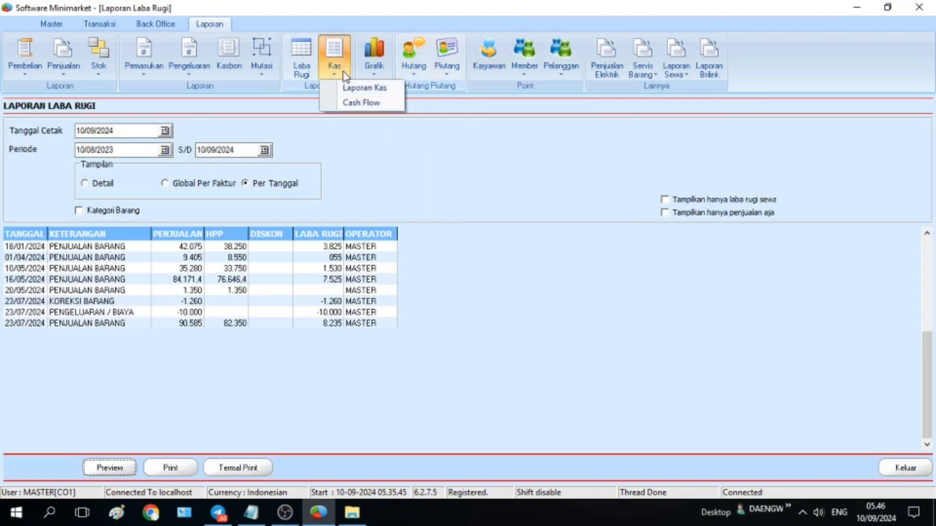
click(694, 192)
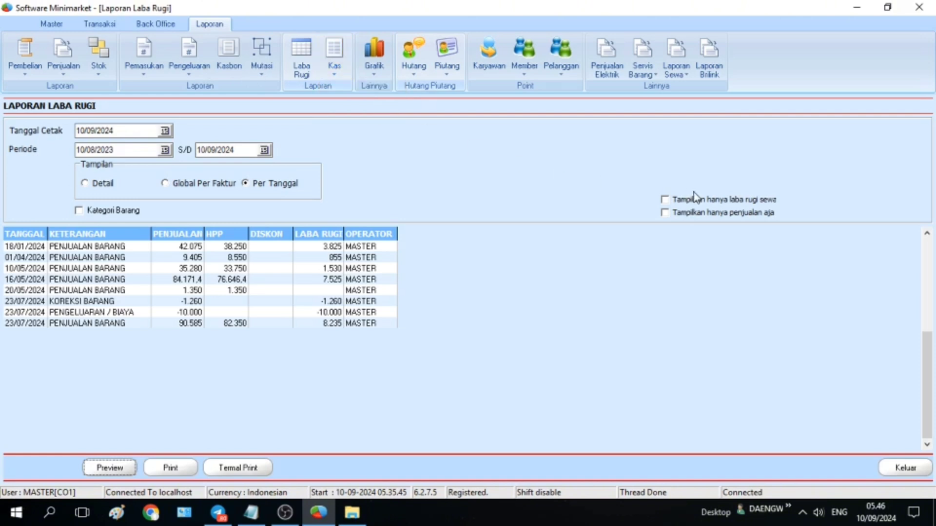
click(647, 74)
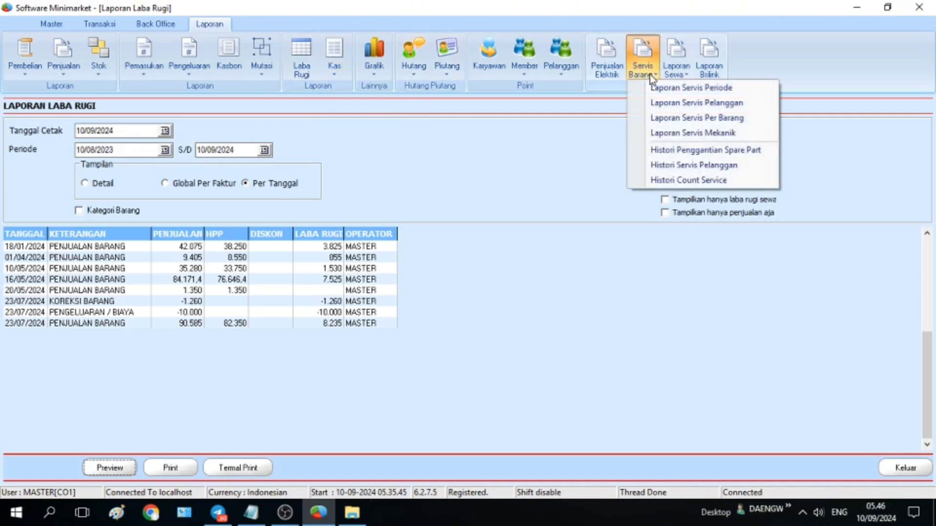
click(759, 77)
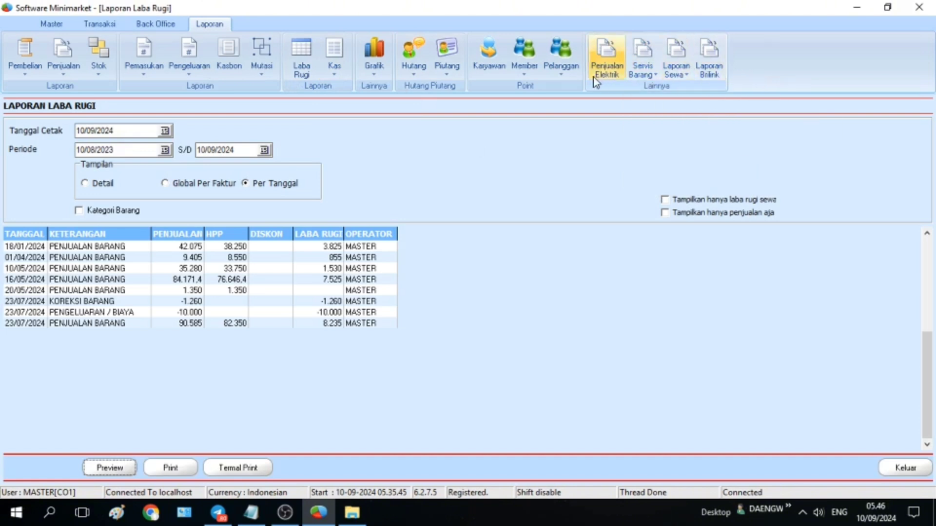